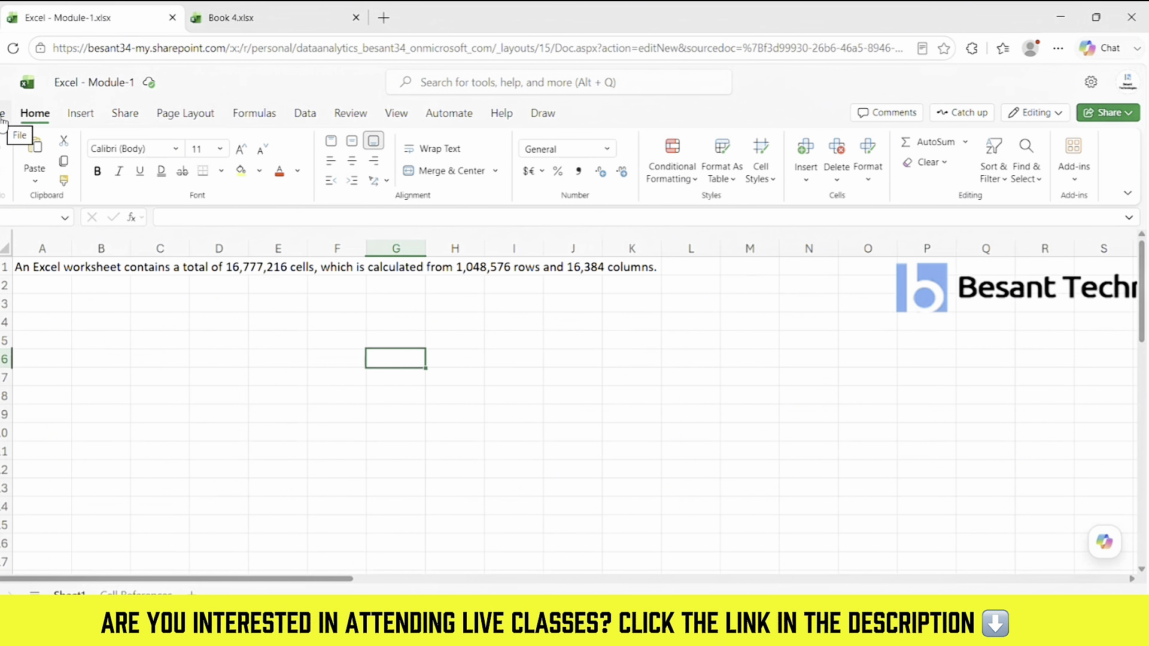
Step: Look through the file, home, insert and sharing command sets and the list of available number formats
click(80, 115)
click(3, 114)
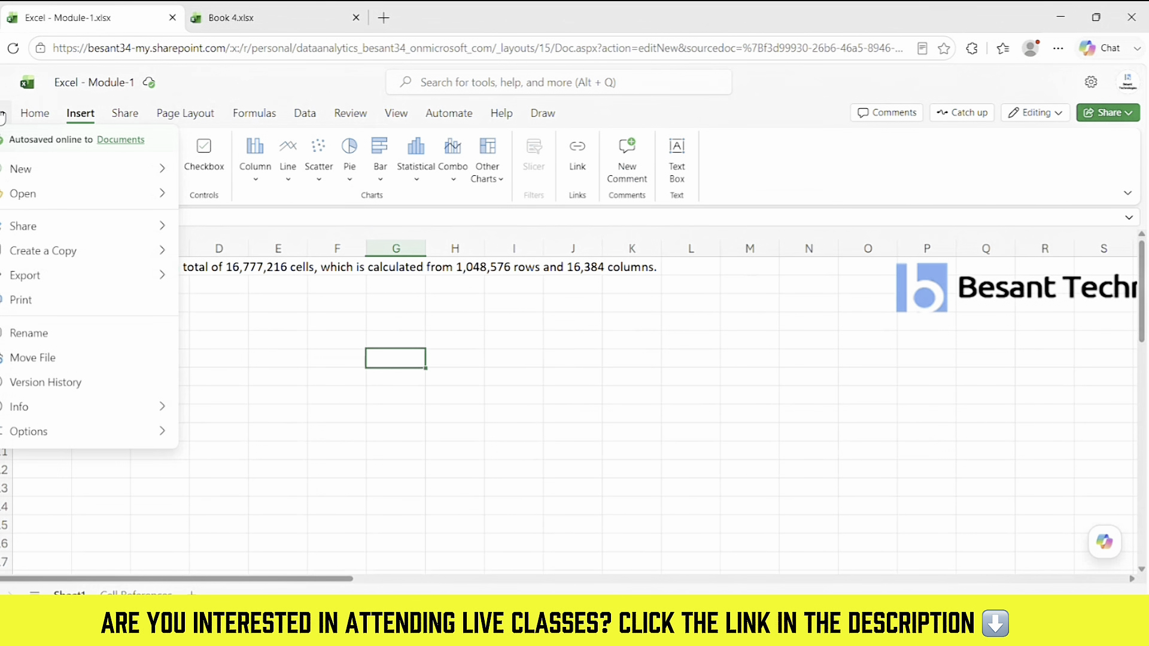
click(42, 116)
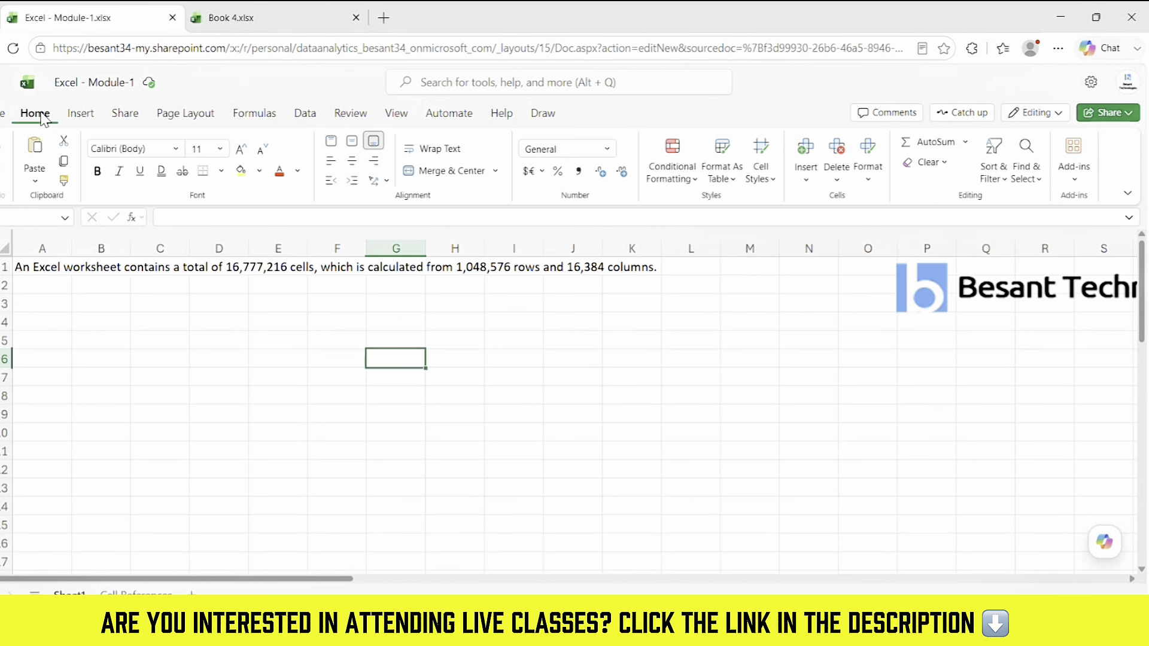
click(79, 117)
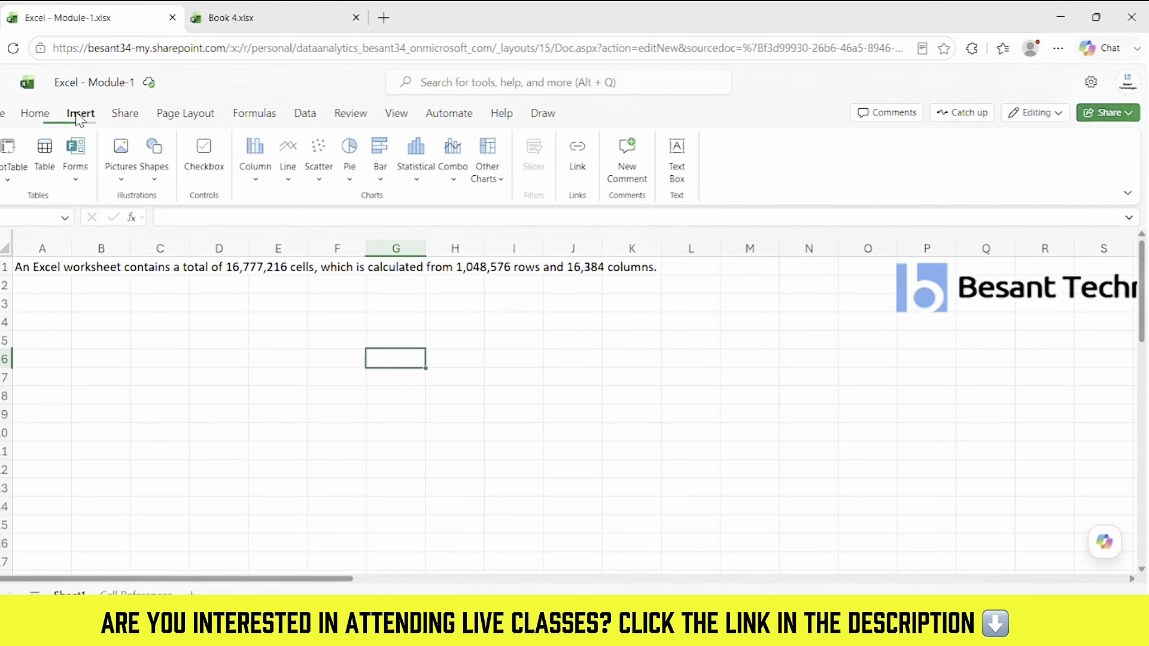
click(130, 120)
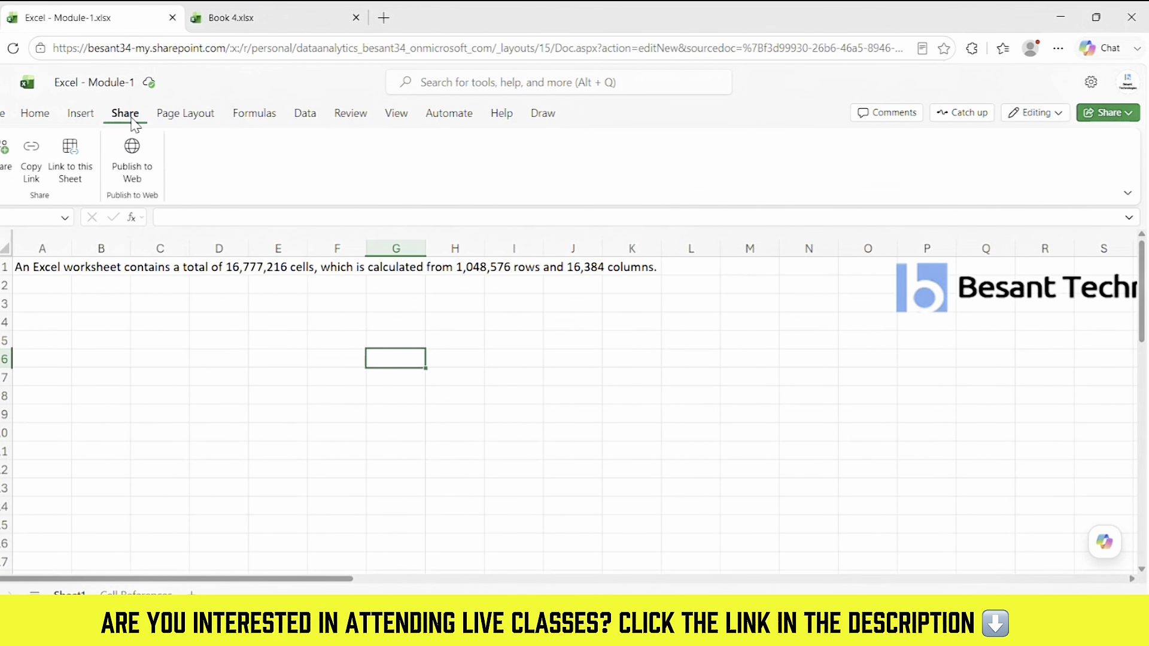
click(47, 115)
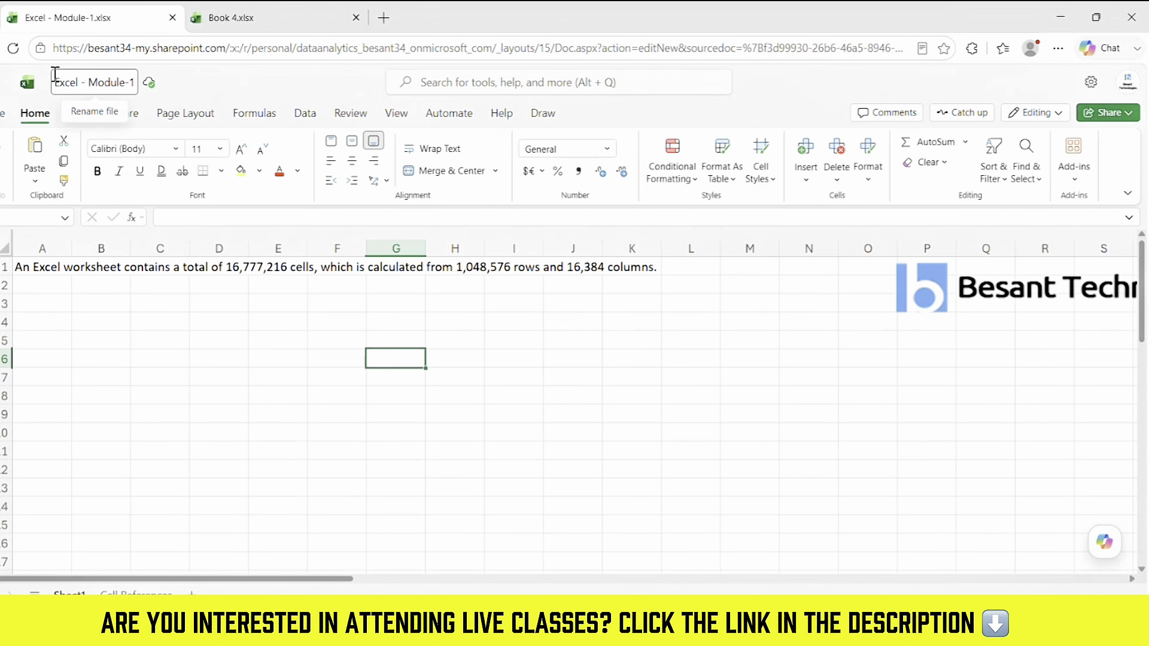
click(82, 117)
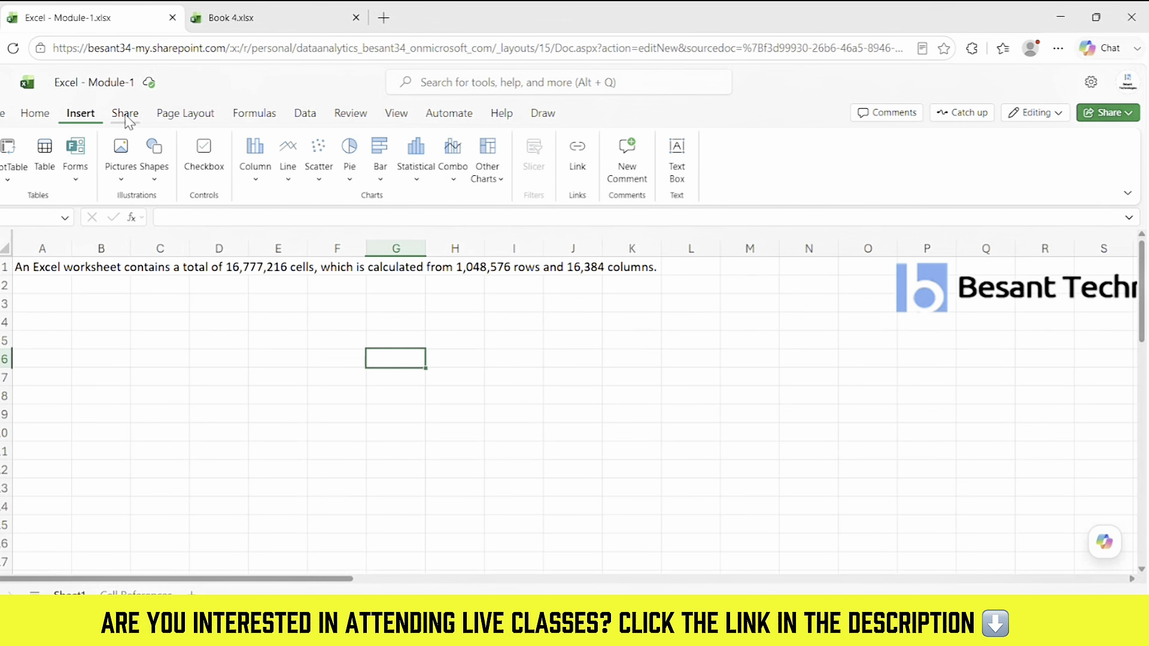
click(127, 117)
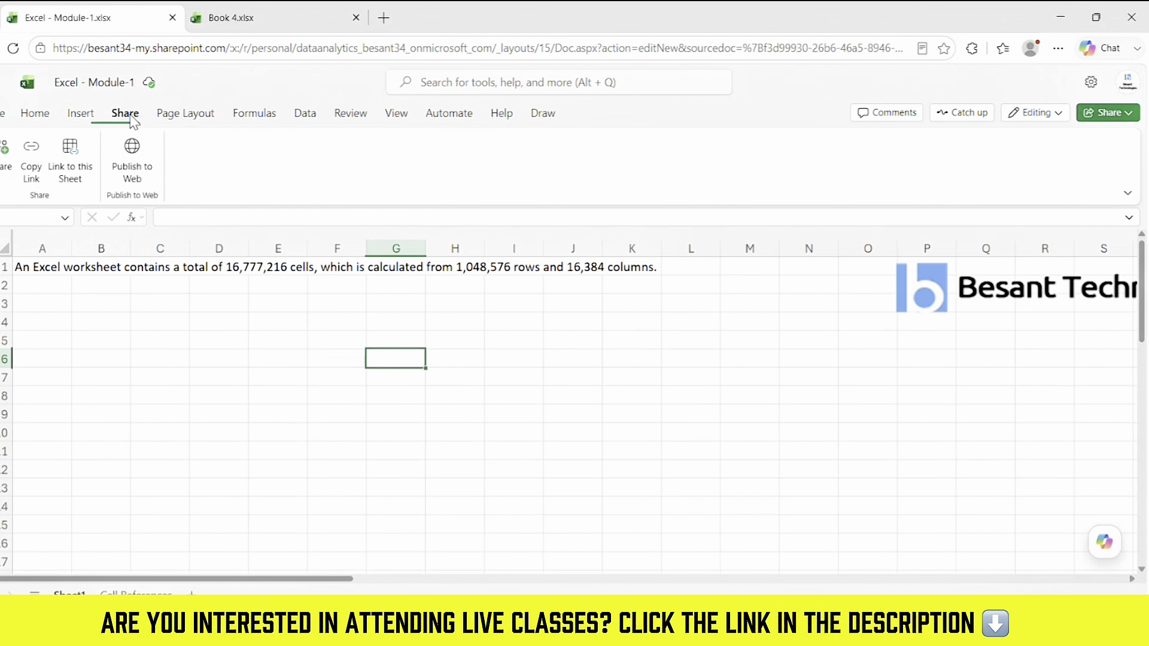
click(34, 114)
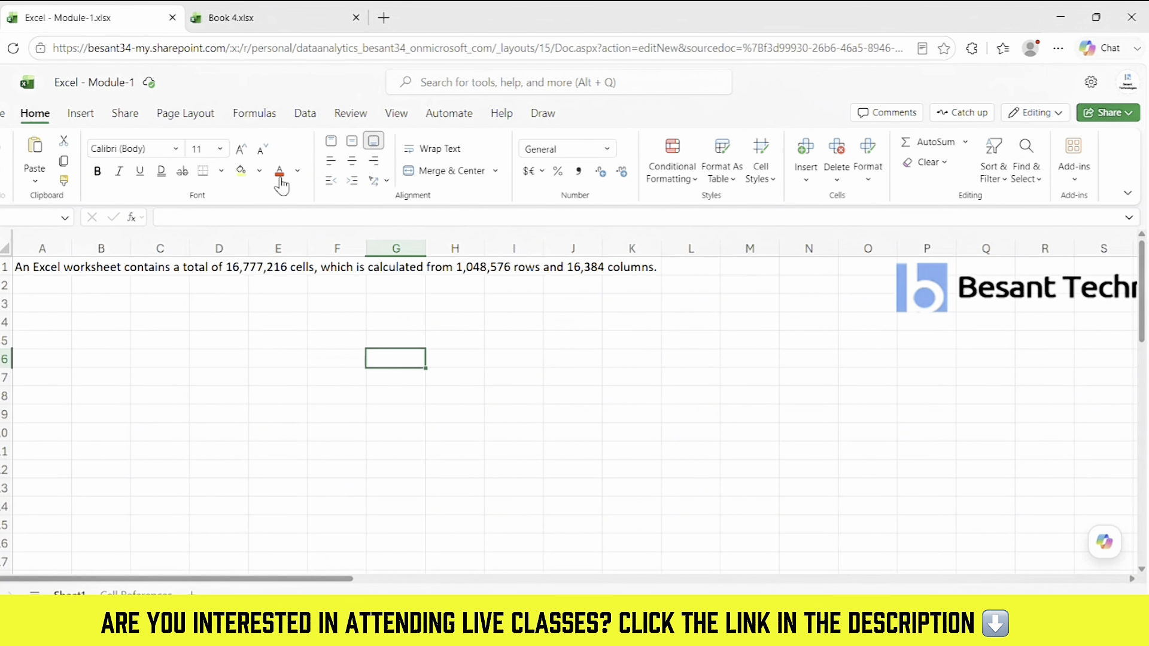
click(607, 149)
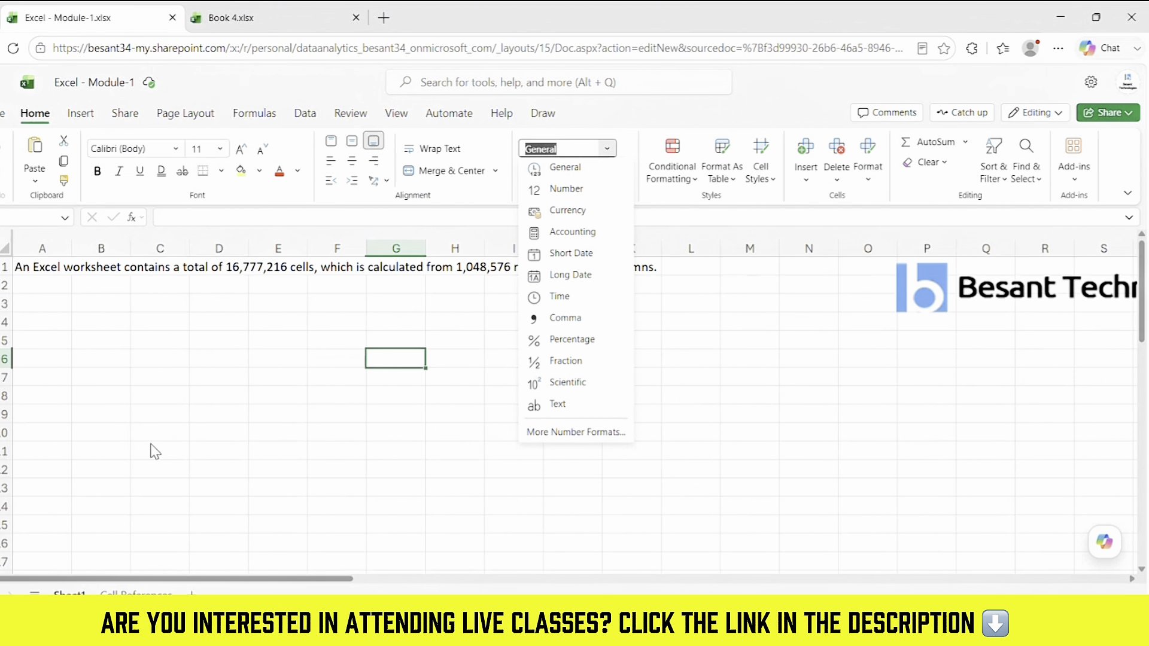
Step: Enter the formula =TODAY() in cell D5 and fit the width of column D to its content
click(224, 341)
double_click(223, 341)
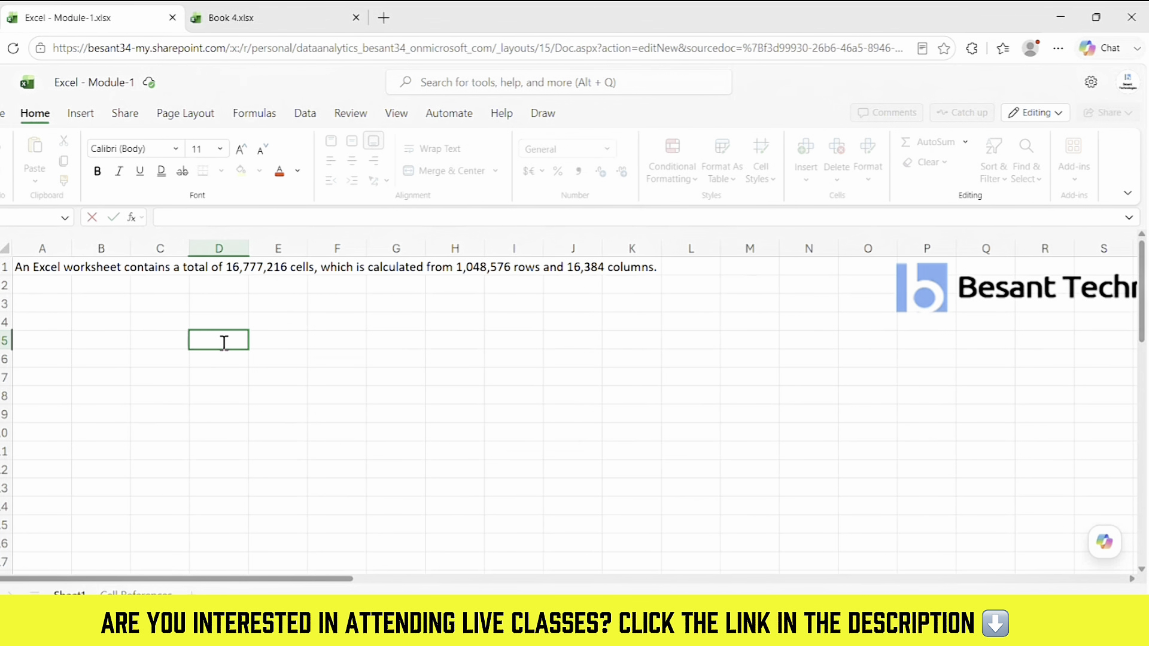
text(=t)
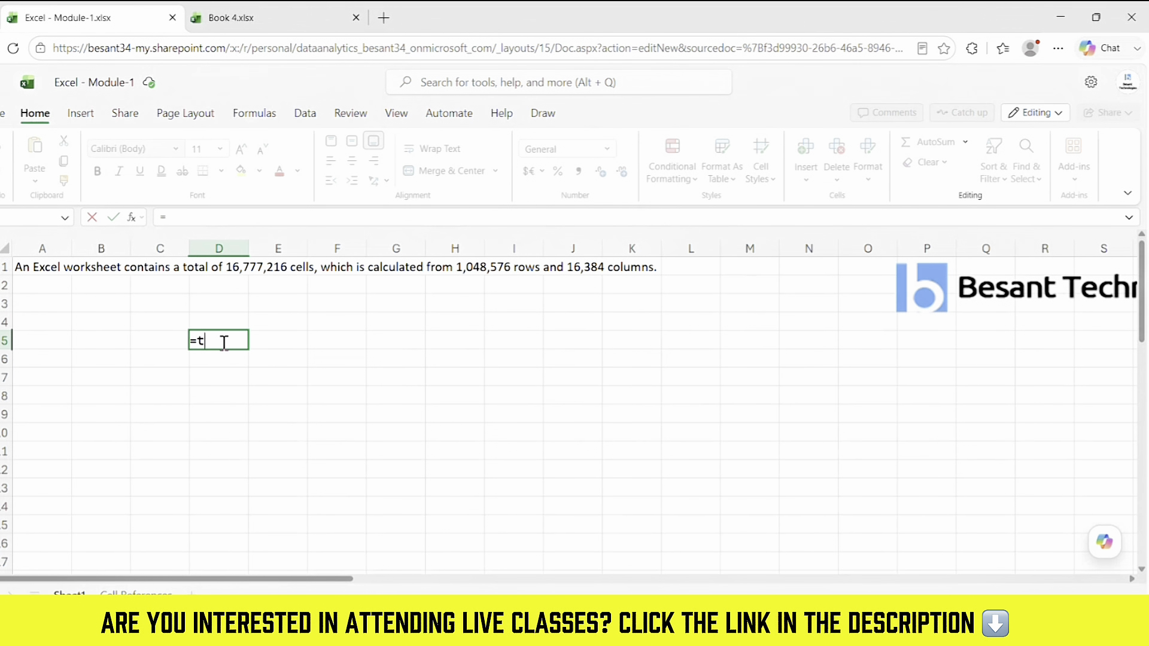
text(oday())
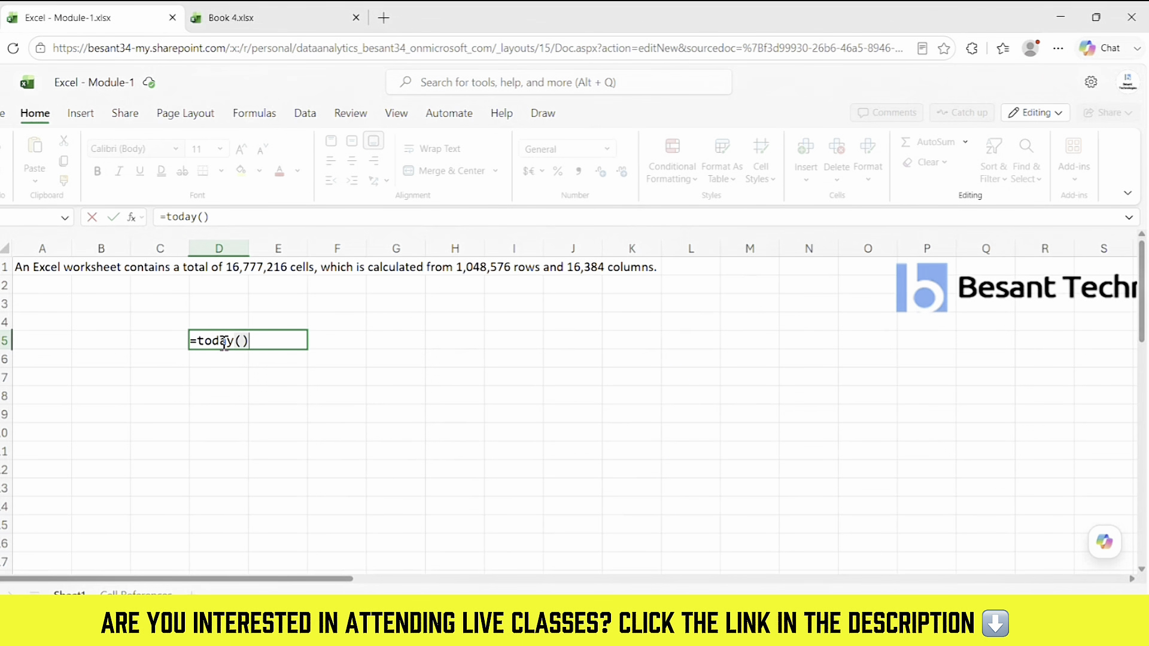
key(Return)
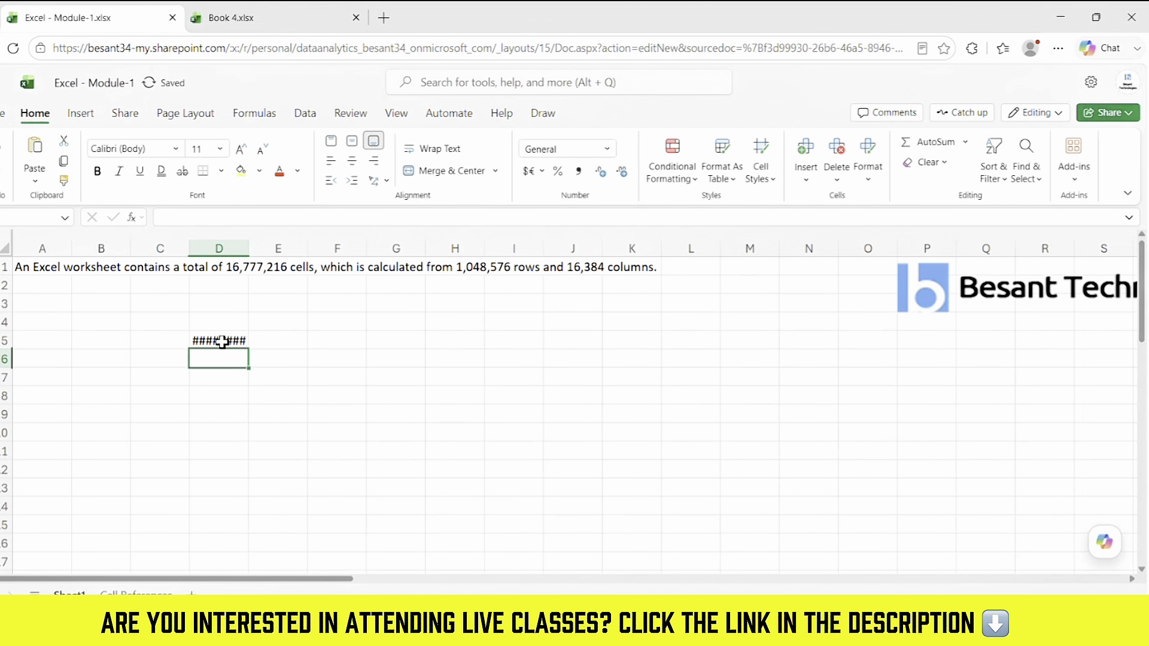
drag(252, 243, 244, 244)
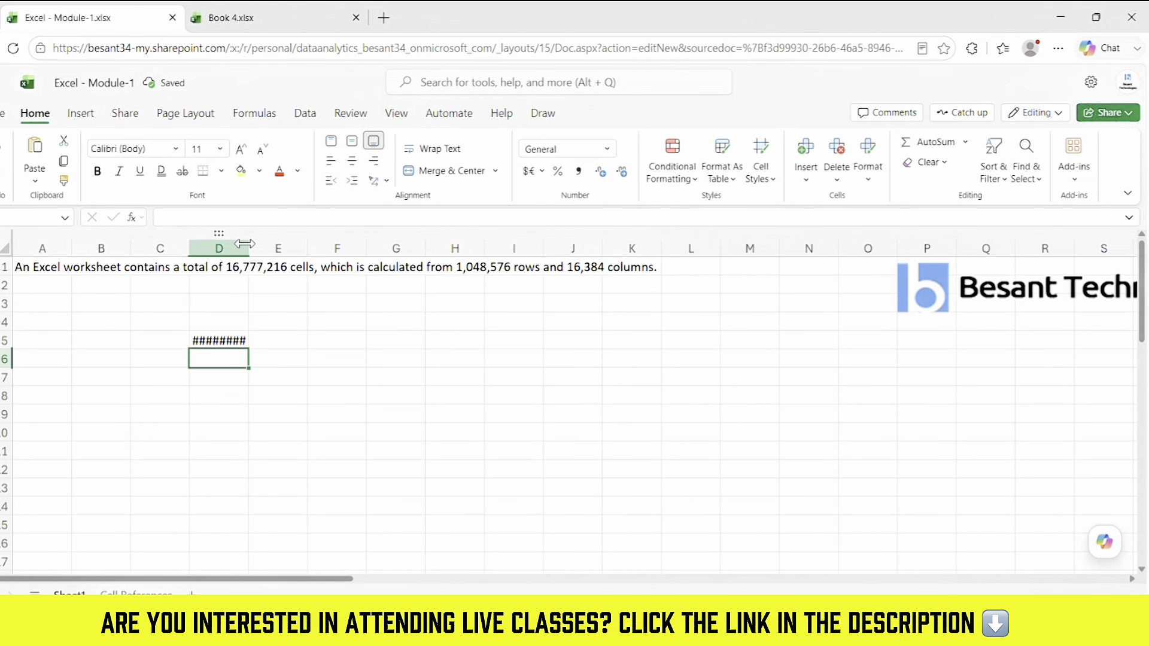
double_click(248, 243)
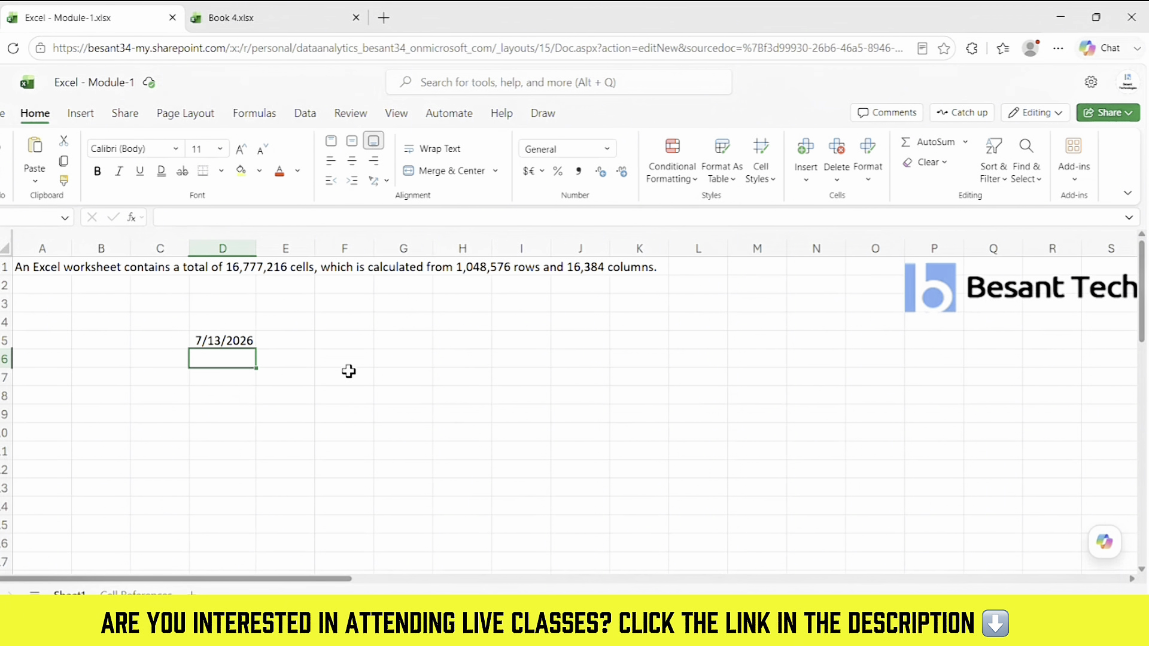
Step: Enter the formula =NOW() in cell D7 and widen column D to fit the full date and time
click(231, 338)
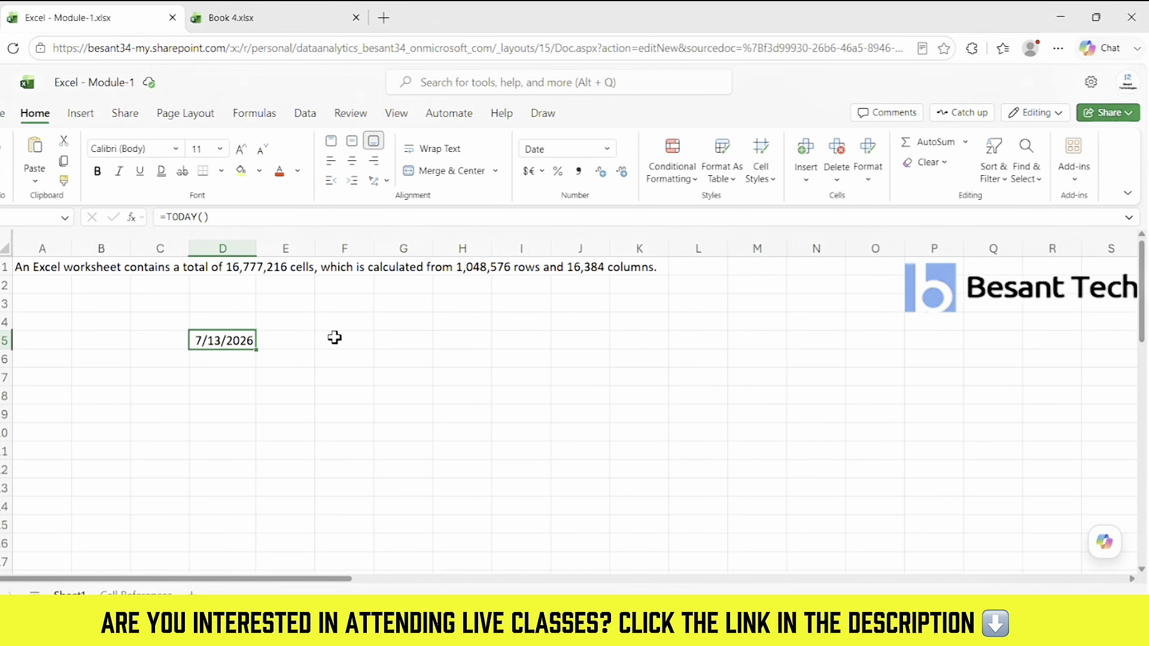
click(234, 377)
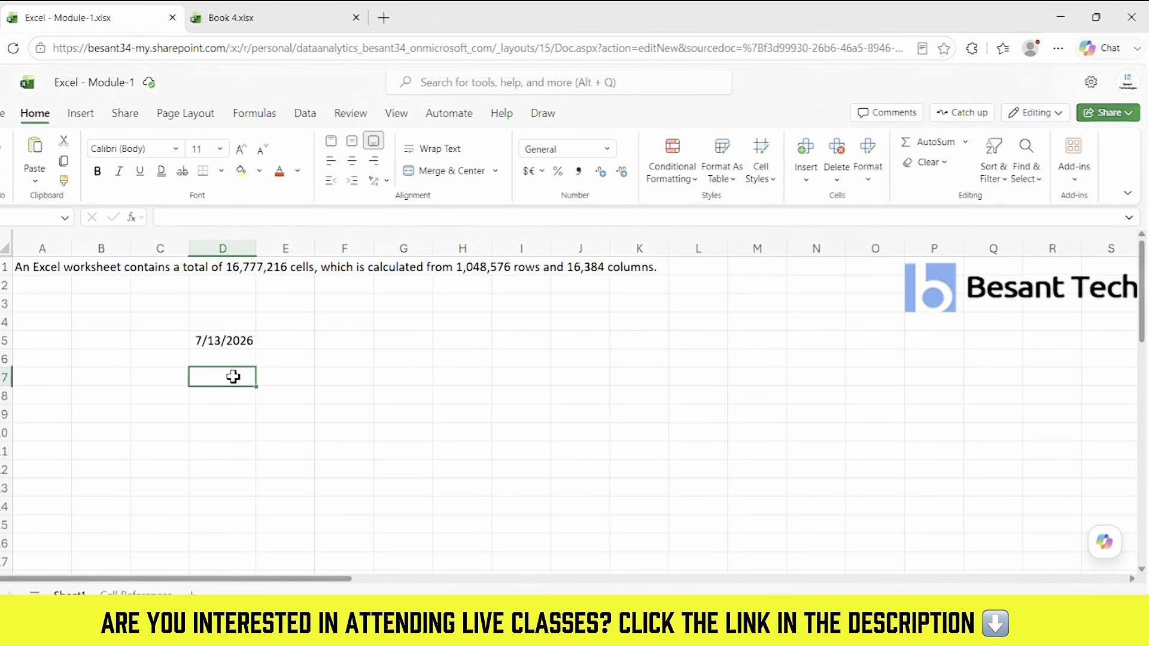
text(=n)
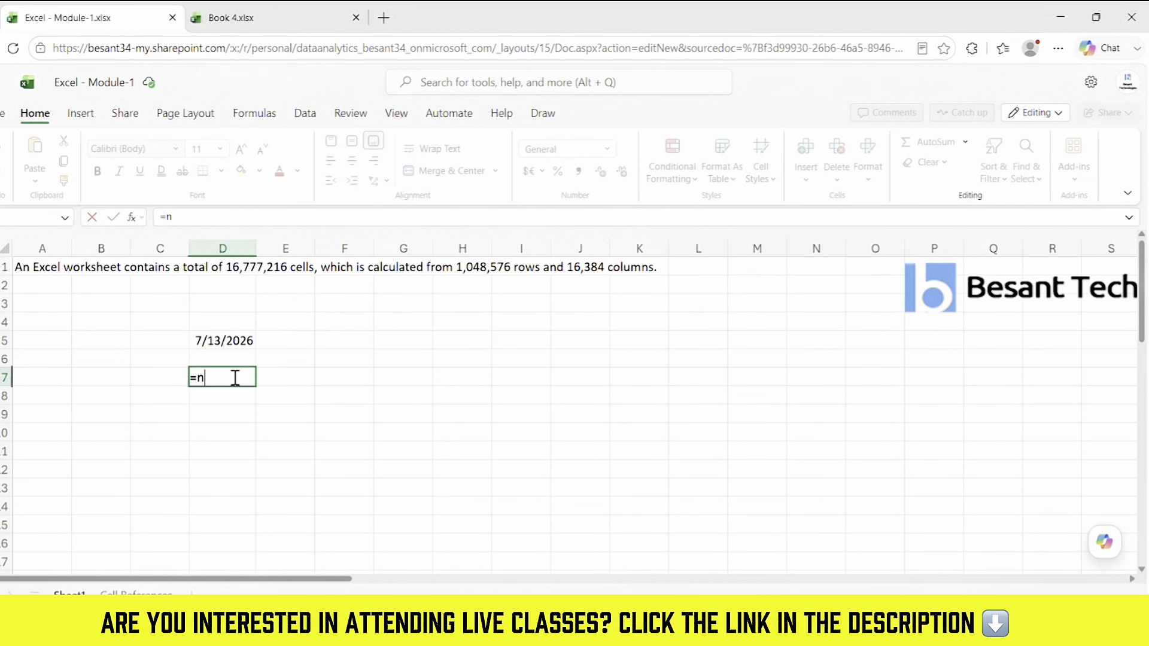
text(ow())
key(Return)
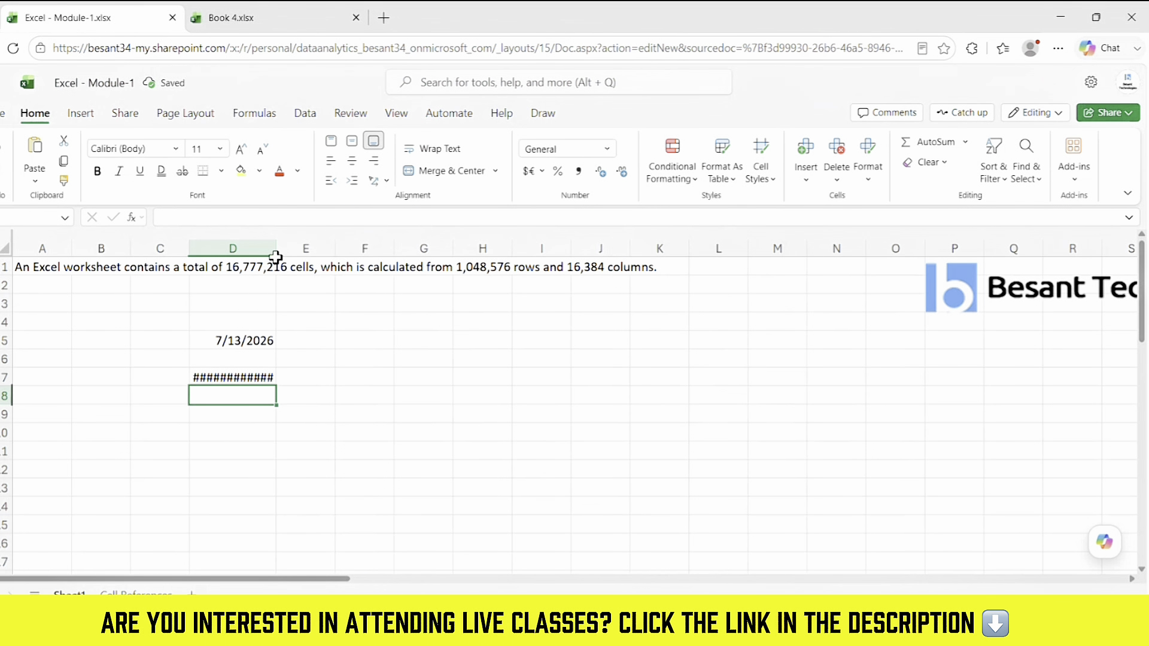
double_click(276, 257)
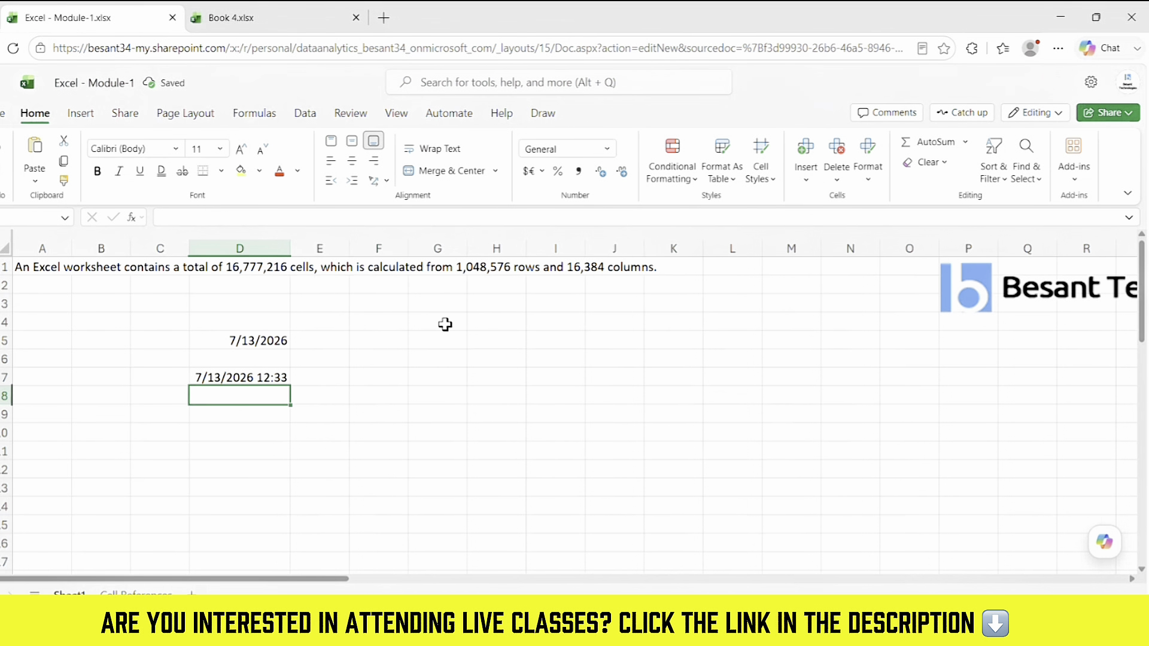
Step: Apply the Time number format to the =NOW() formula in cell D7
key(Up)
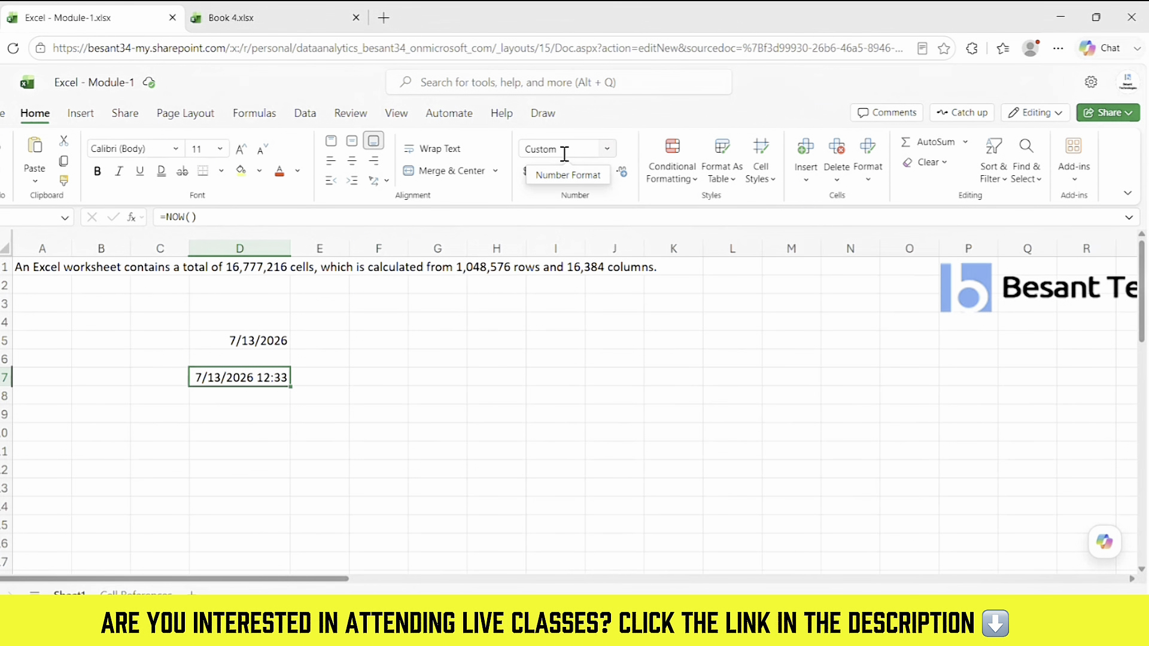
click(607, 149)
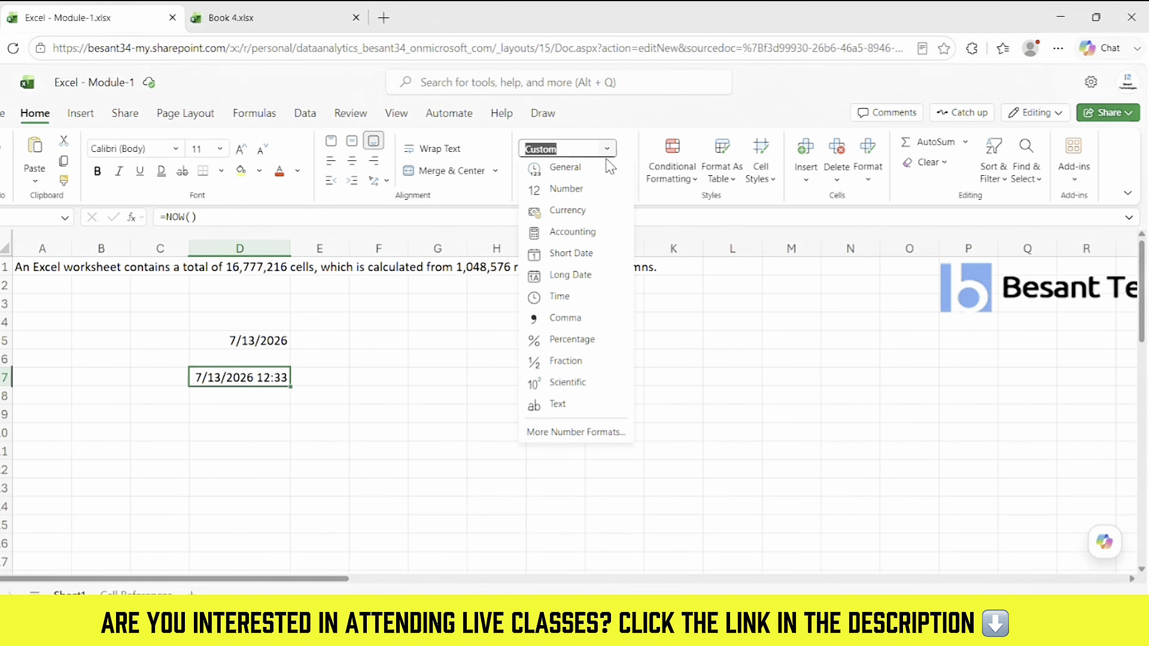
click(575, 296)
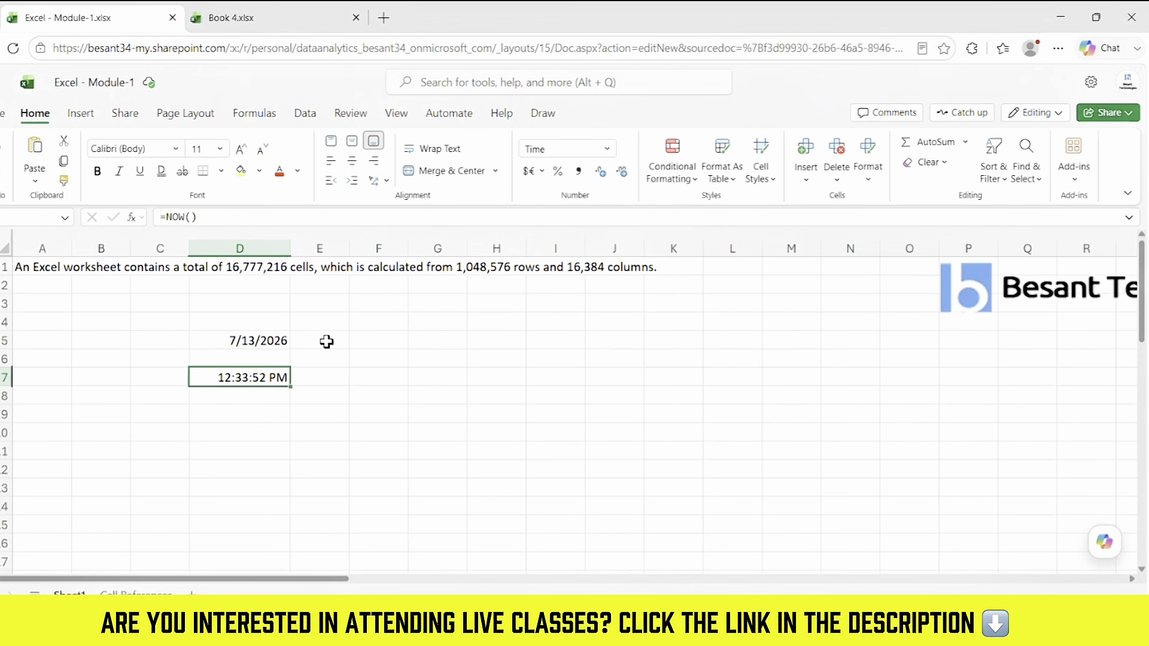
Step: Enter 100 in cell F5 and format it as Number with no decimal places
click(363, 341)
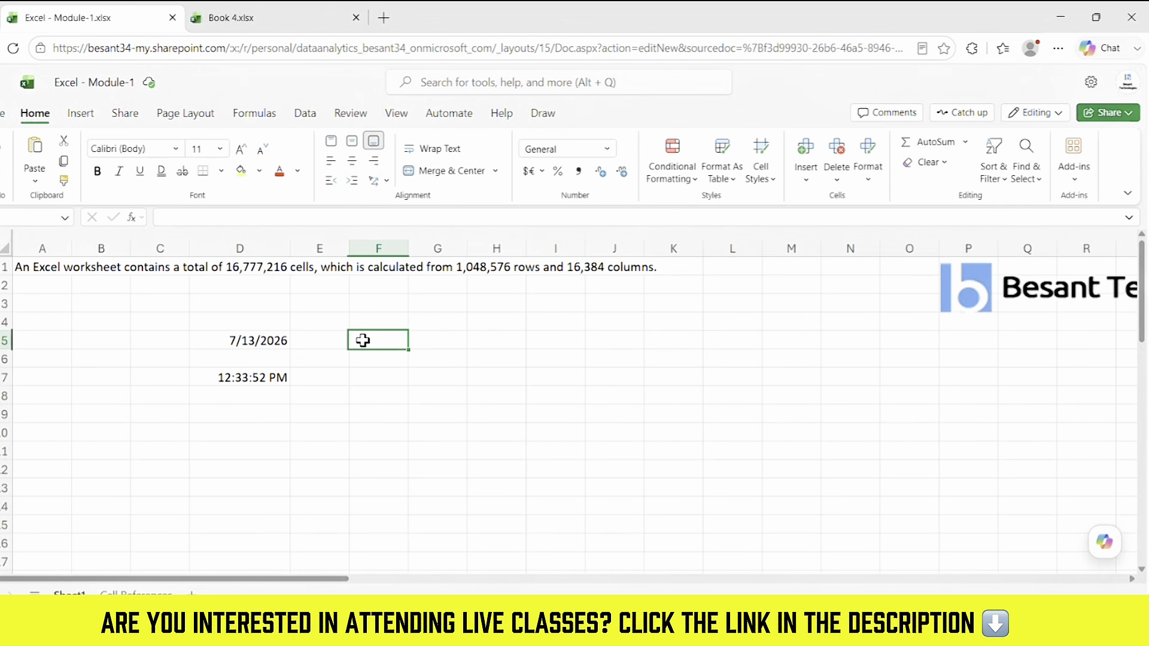
text(100)
key(Return)
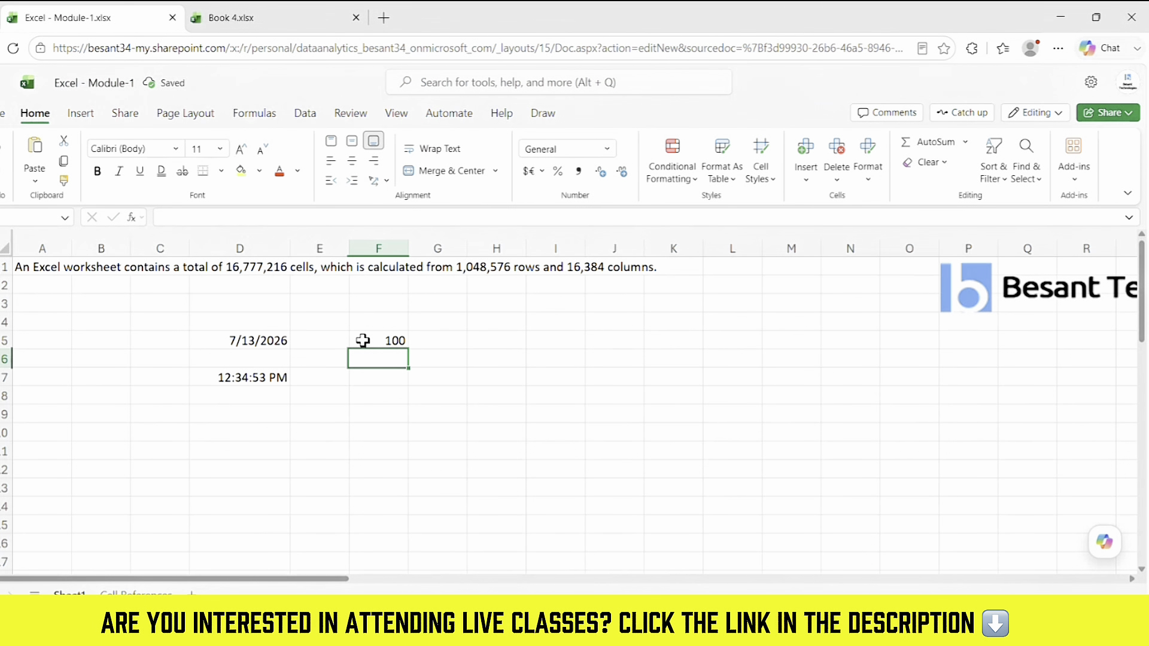
click(363, 340)
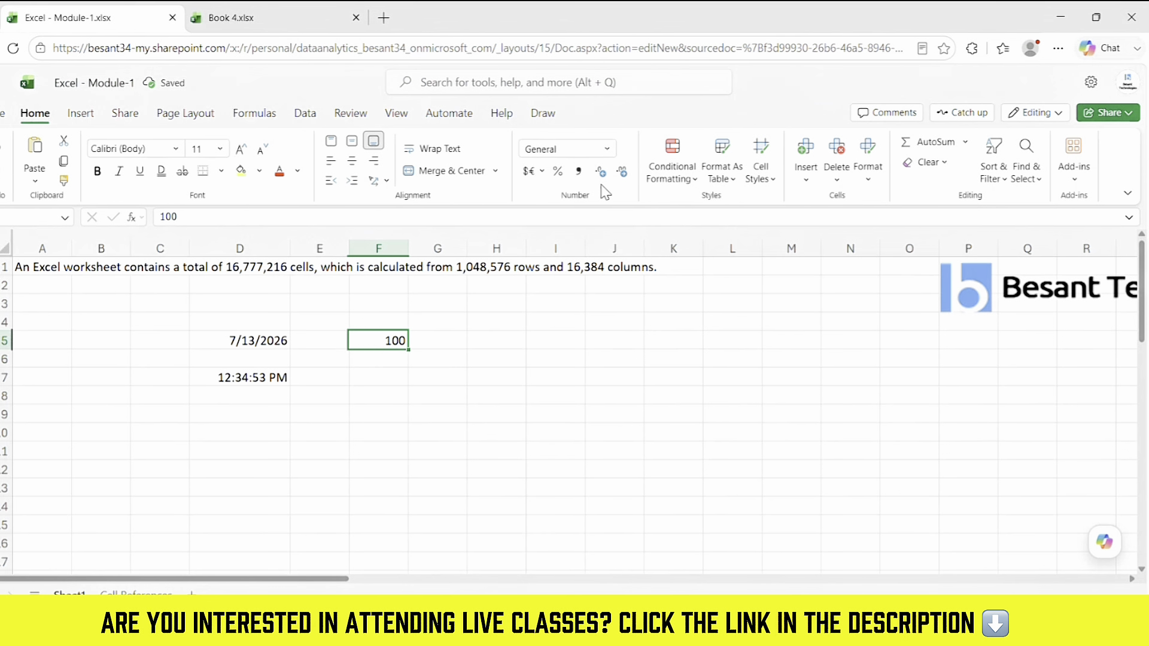
click(607, 148)
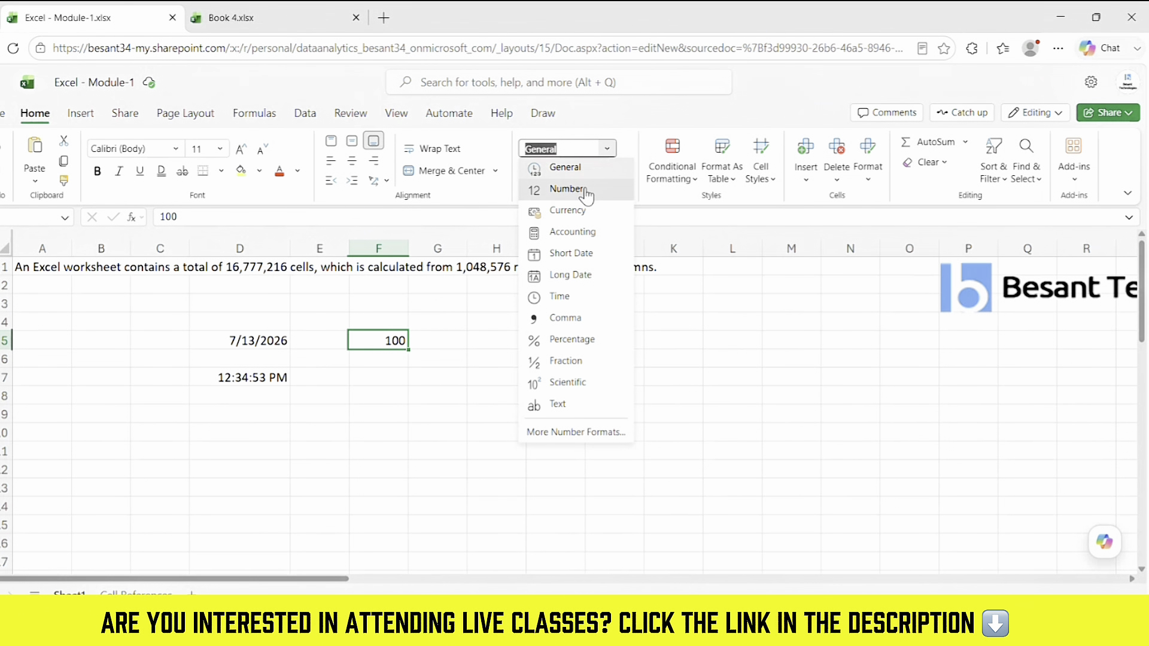
click(568, 189)
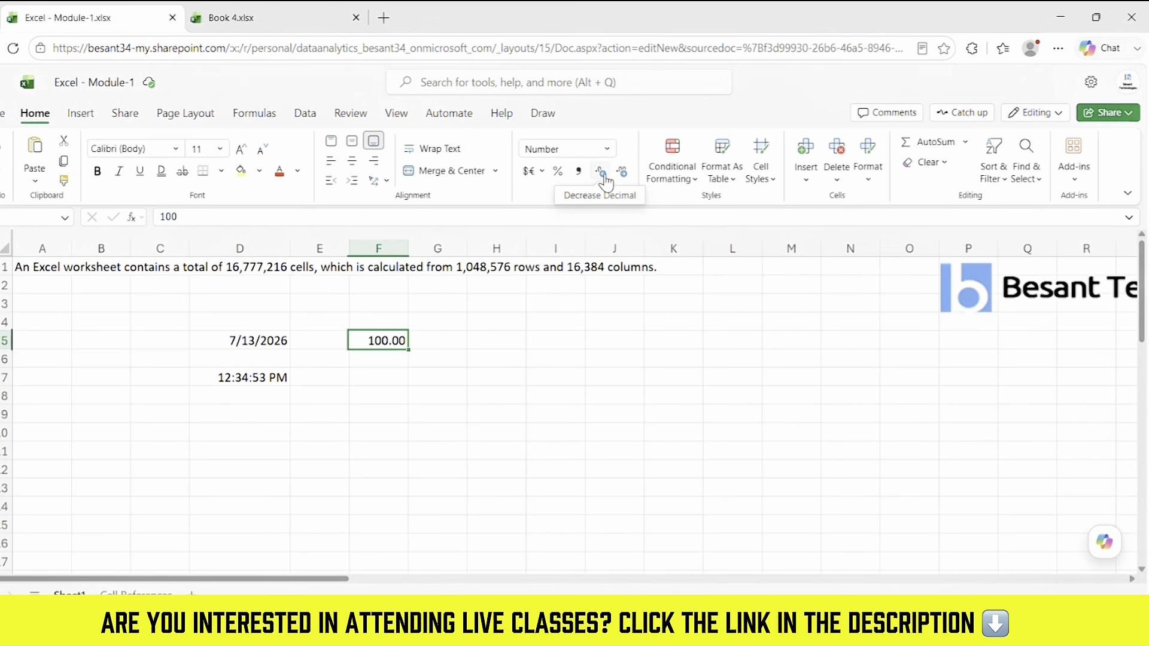
click(604, 175)
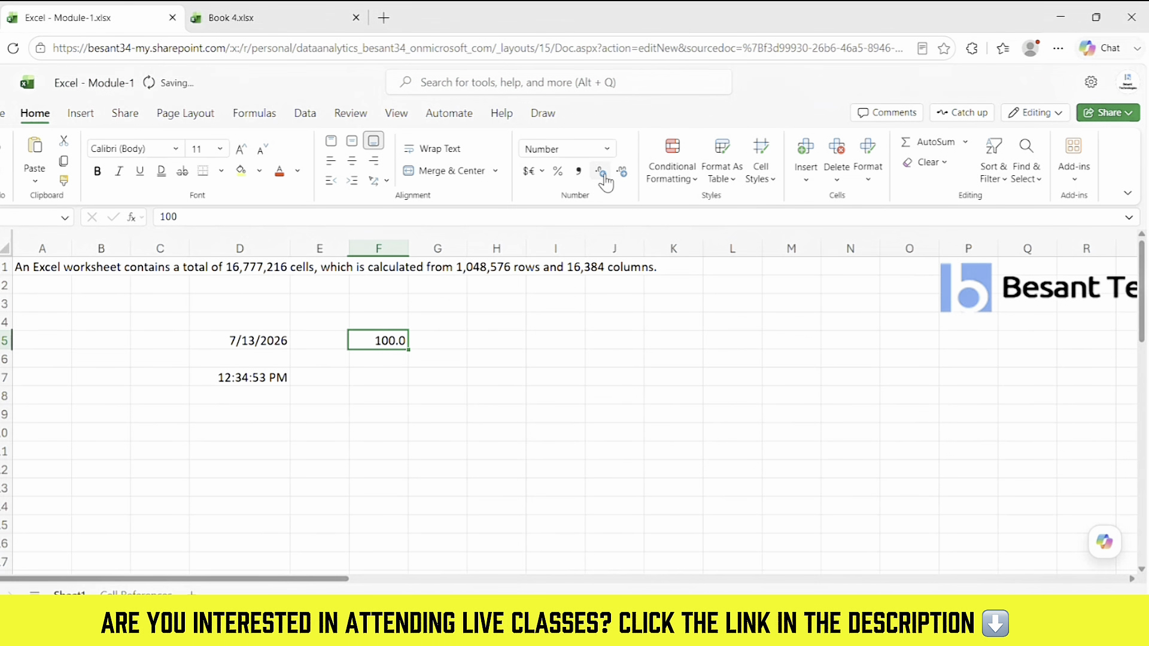
click(603, 175)
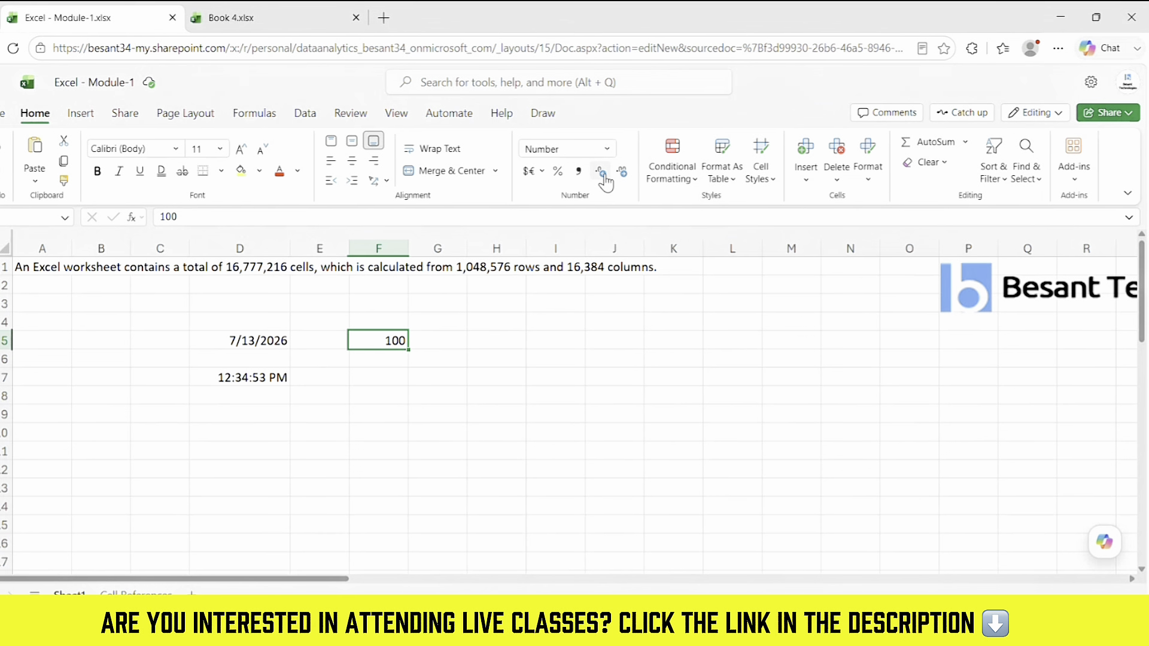
Step: Increase the value in F5 to two decimal places and reduce it back to none
click(622, 174)
click(622, 174)
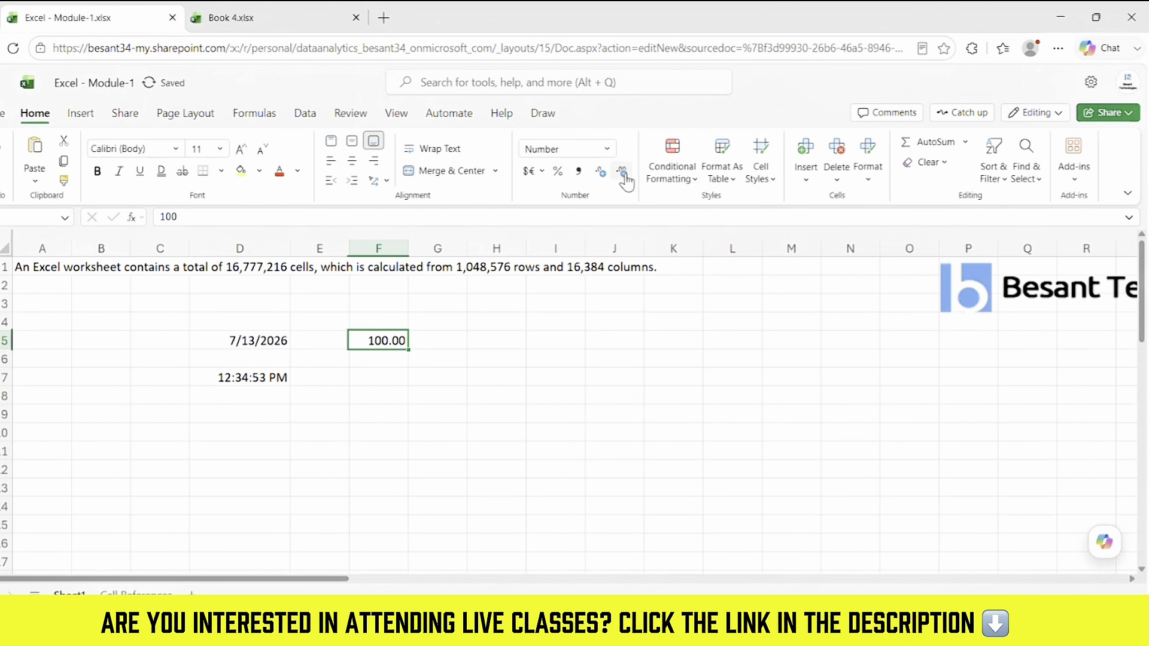
click(602, 174)
click(601, 173)
Step: Enter the text abc in cell F7 and select the adjacent cell G7
key(Down)
key(Down)
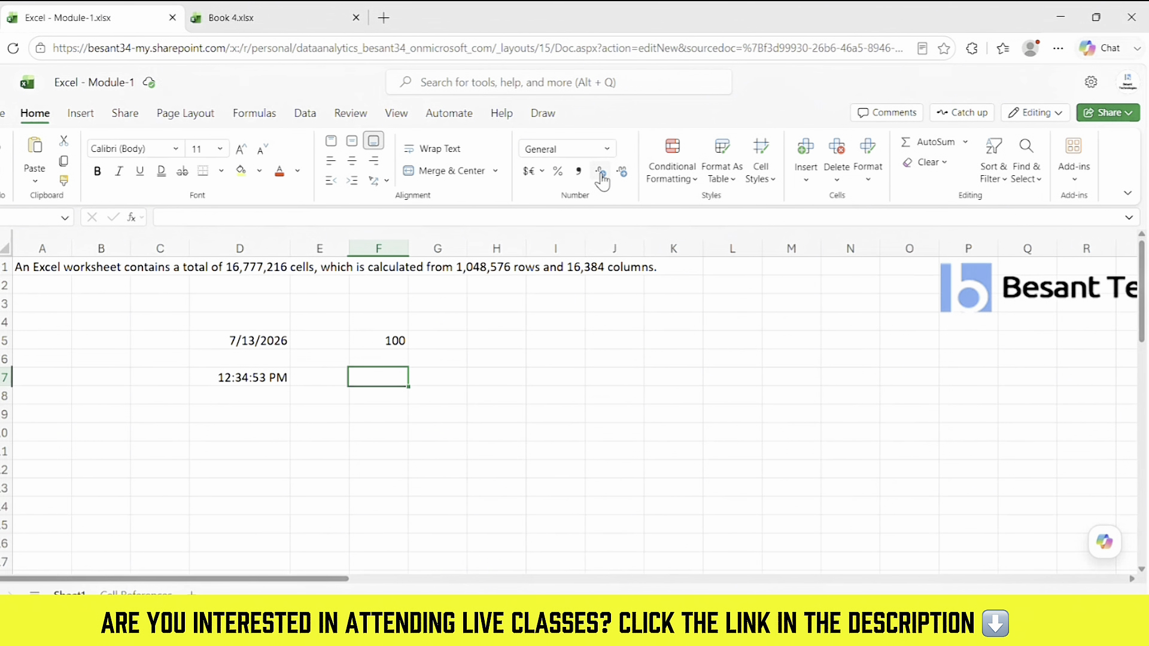
text(abc)
key(Return)
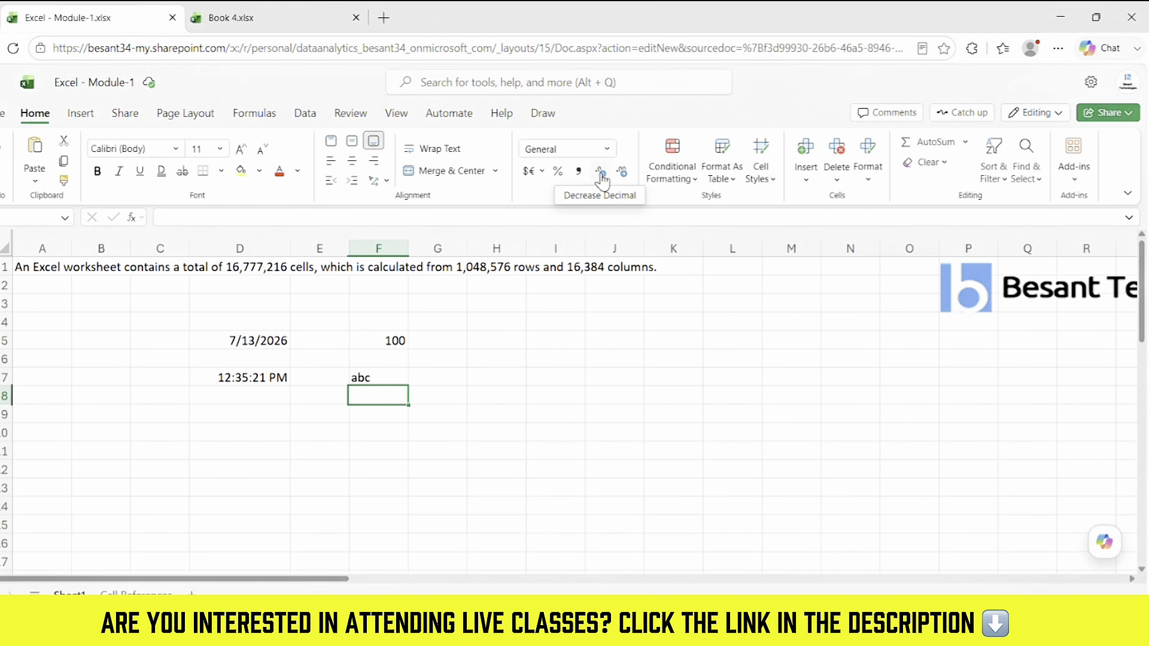
key(Up)
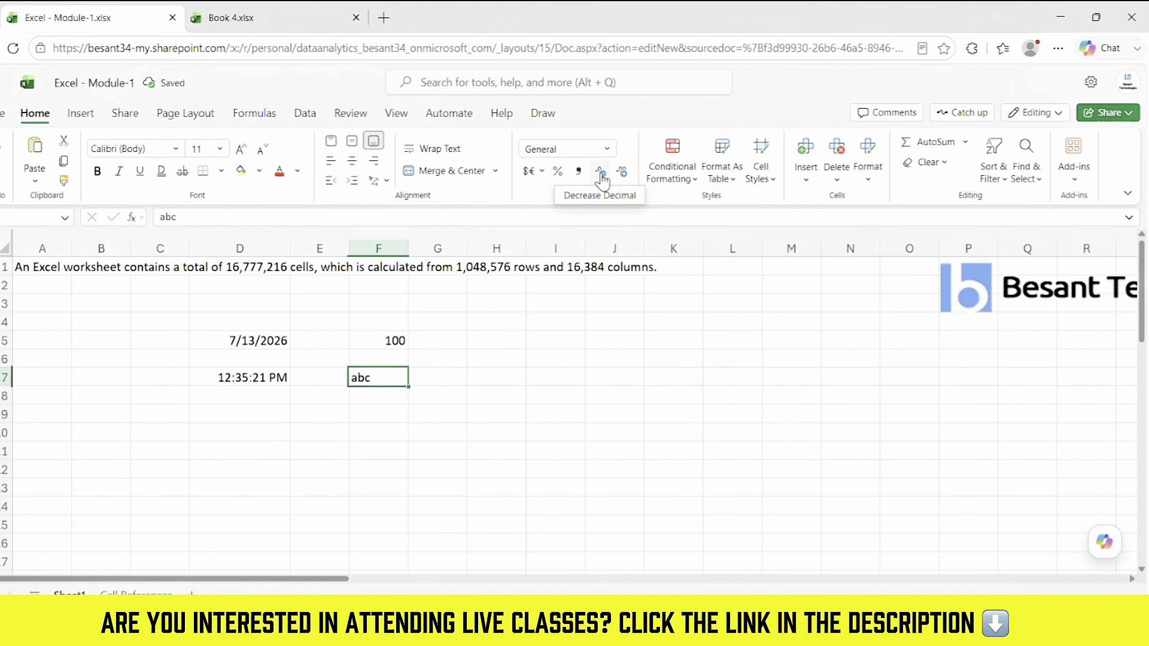
key(Right)
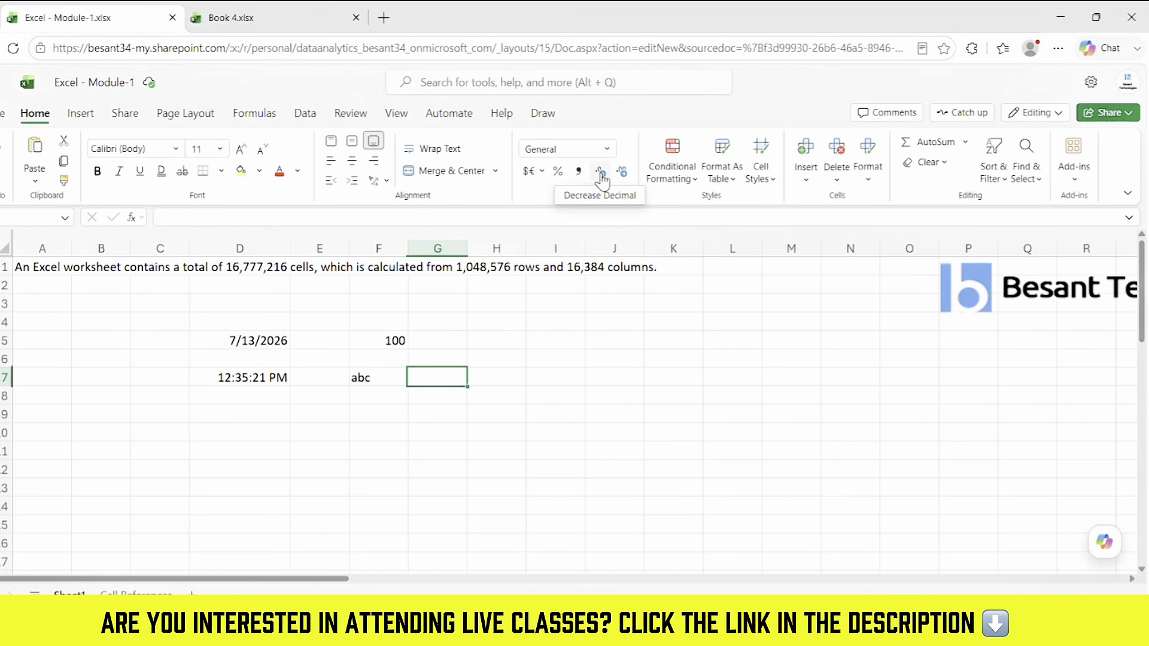
Step: Enter the text Besant in cell G7 and review the number formats available for it
text(Besan)
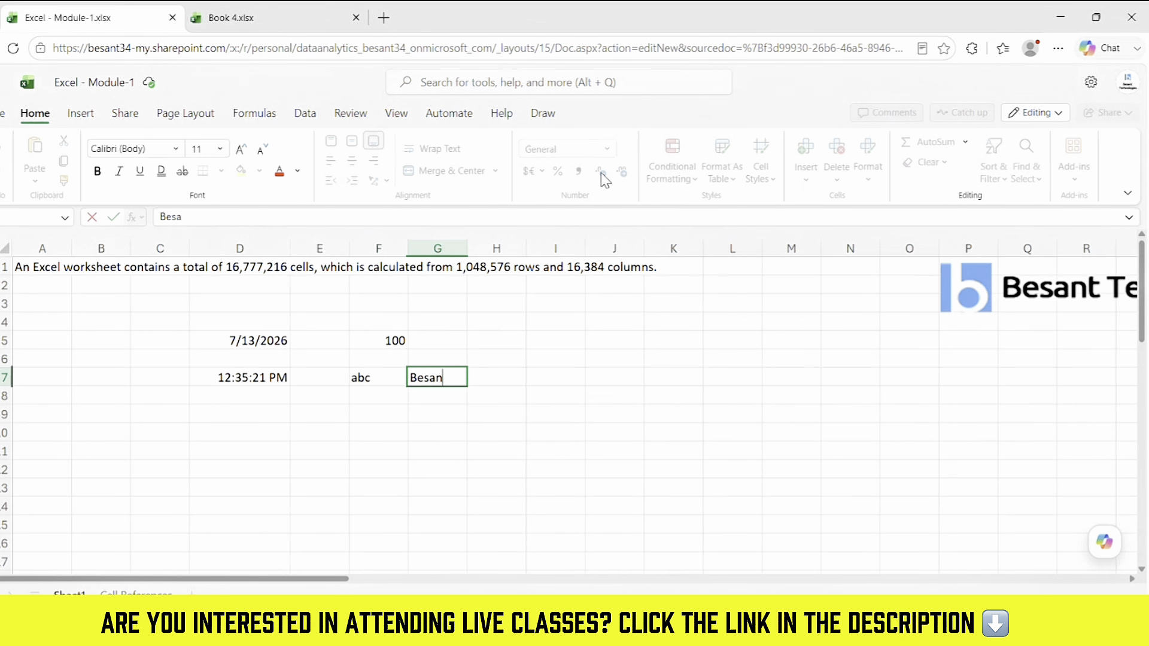
text(t)
key(Right)
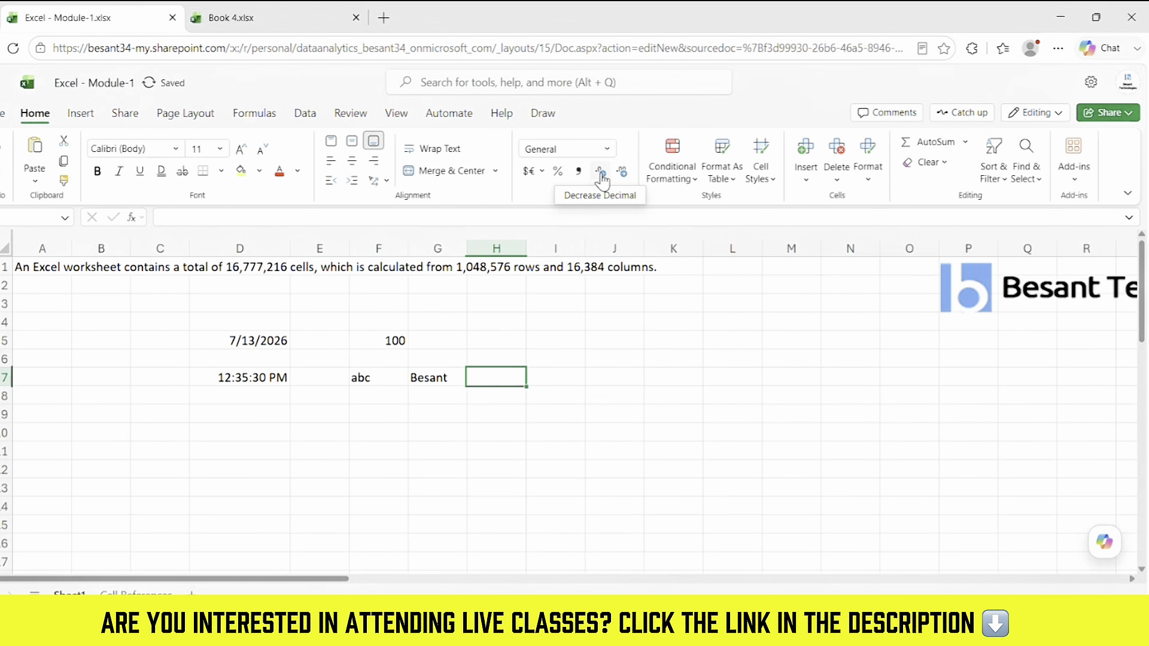
key(Left)
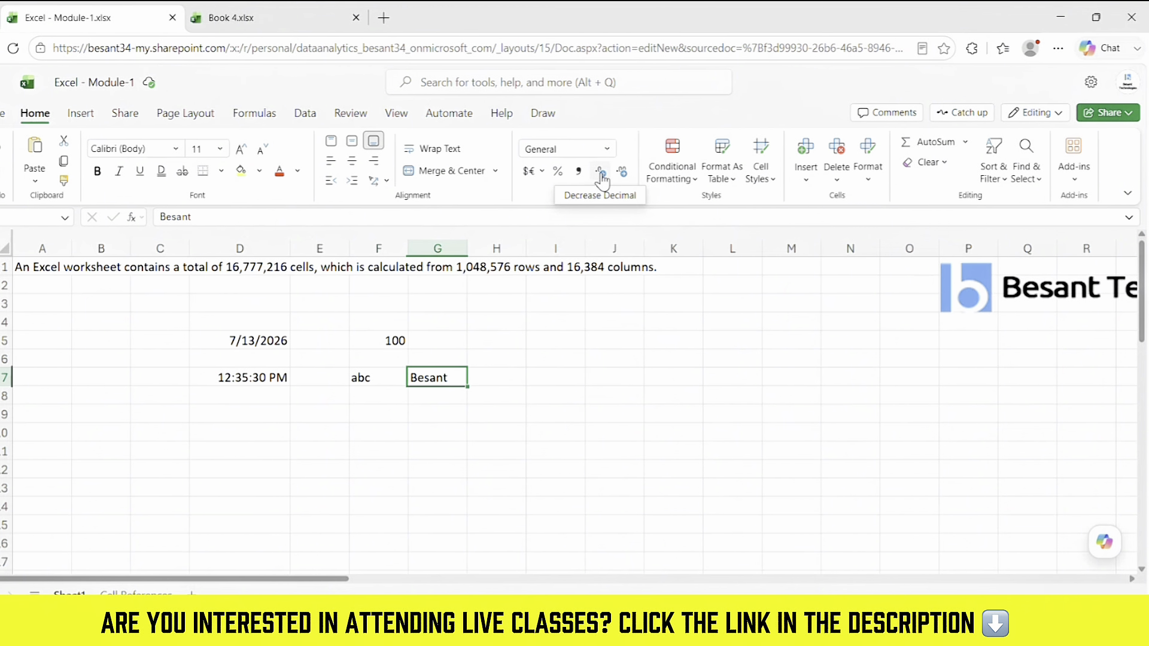
click(606, 149)
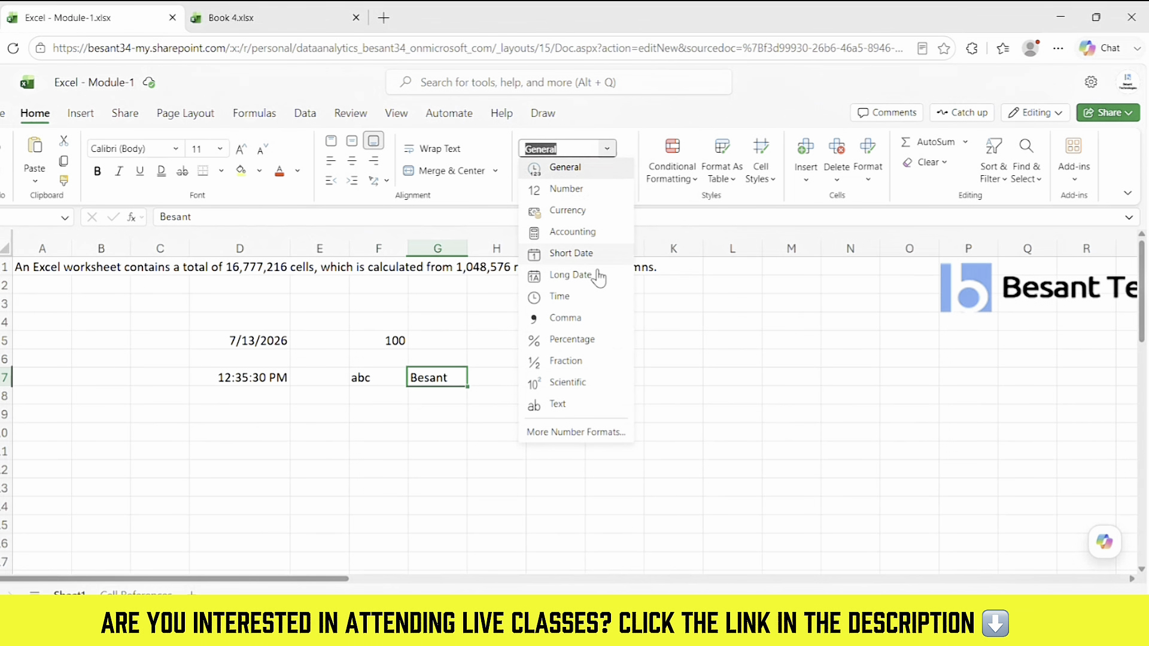
click(666, 419)
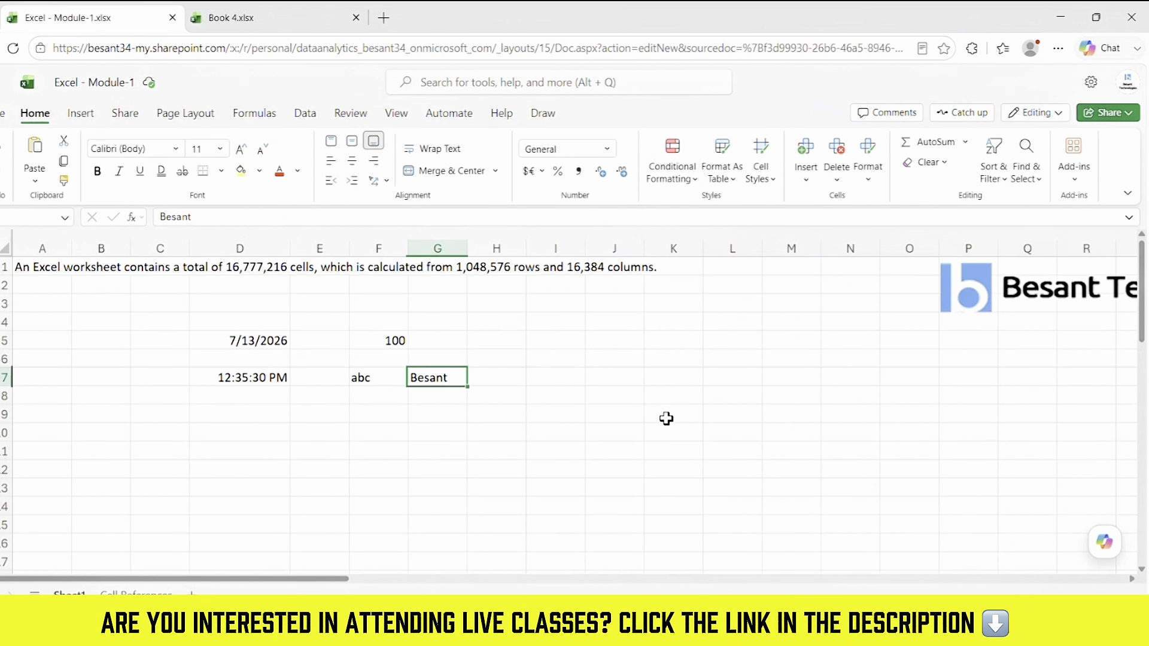
Step: Enter 0.2 in cell H5 and format it as a percentage
key(Up)
key(Up)
key(Right)
text(0.2)
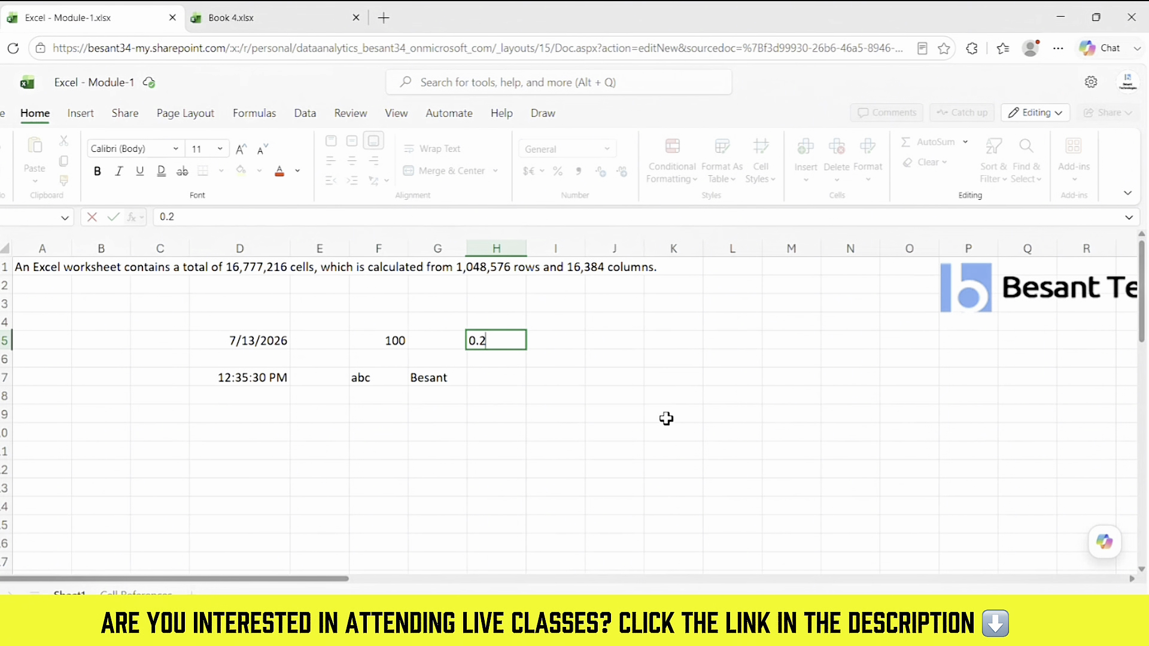
key(Return)
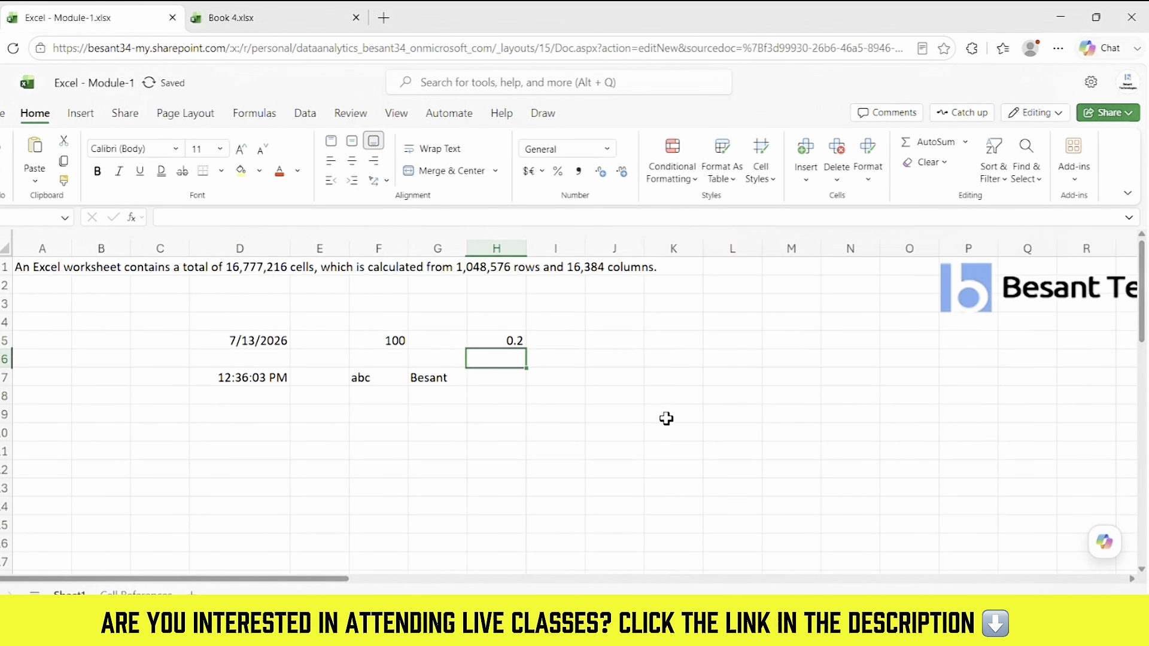
key(Up)
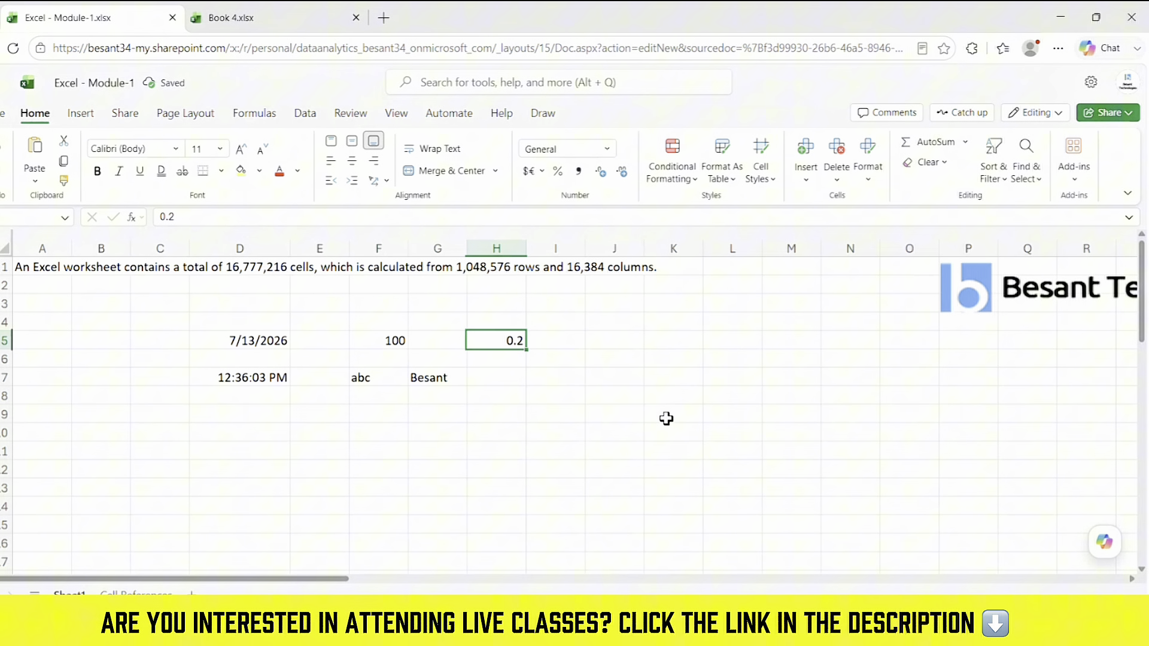
click(564, 177)
Step: Change the number format of cell H5 to Fraction and select cell F5
click(607, 149)
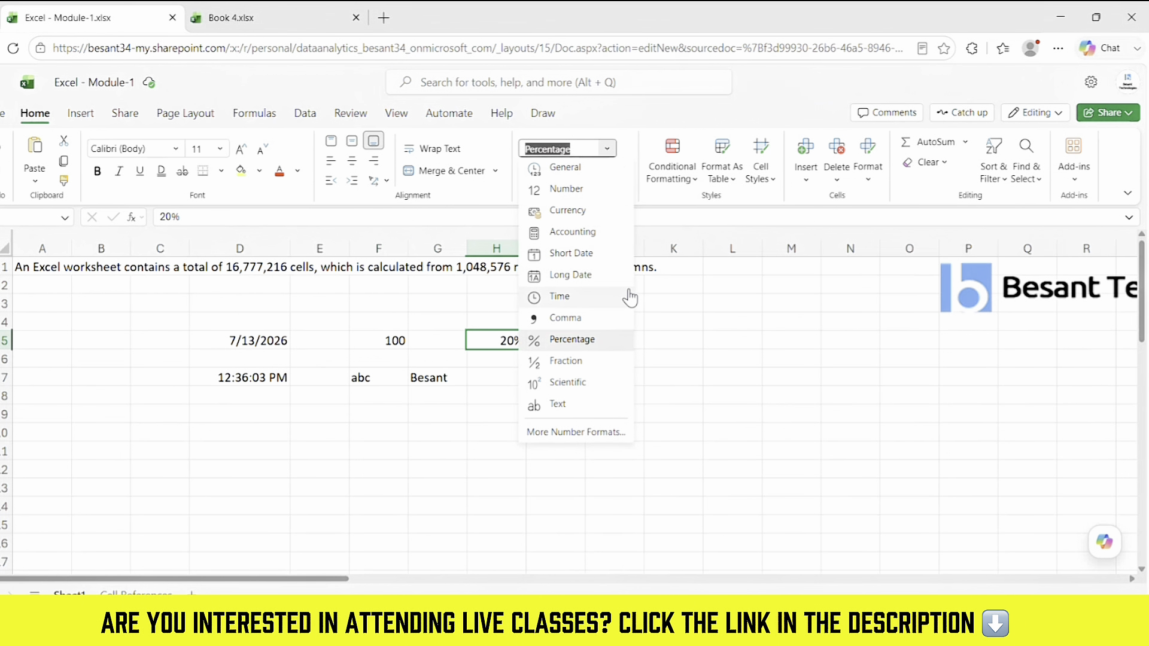
click(551, 362)
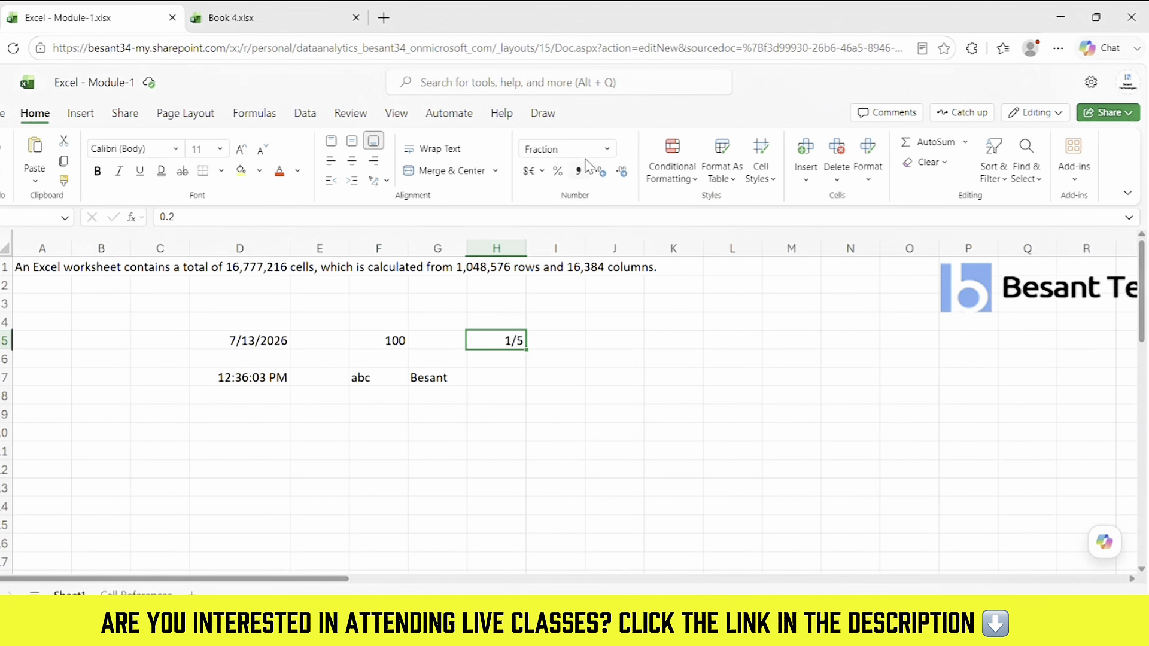
click(607, 149)
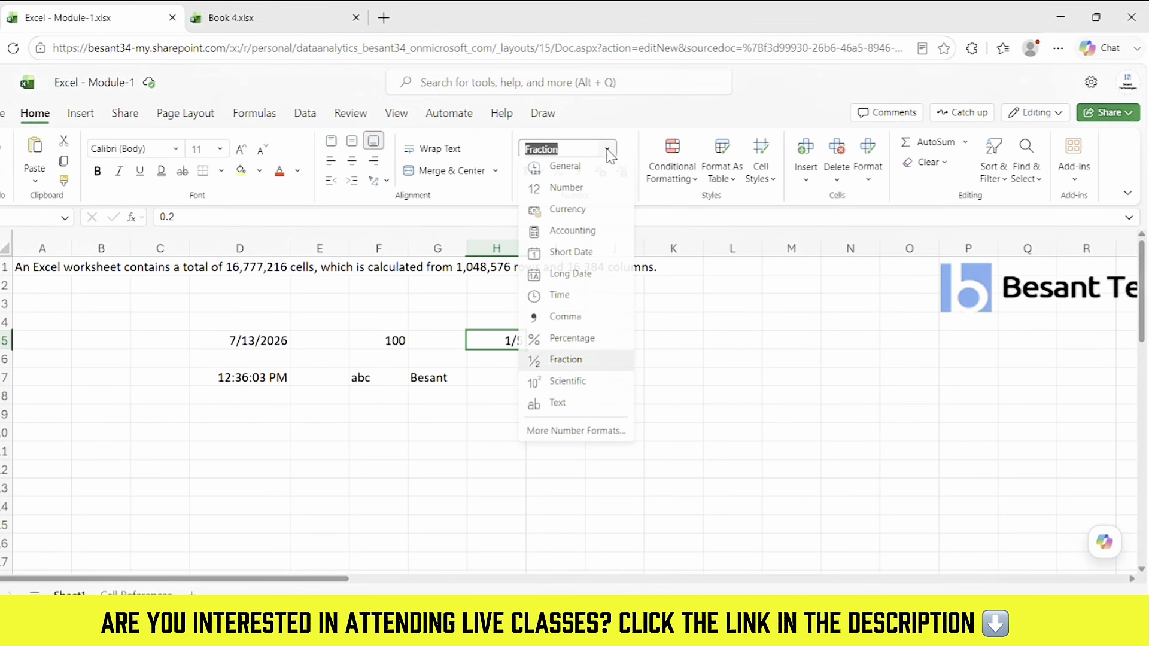
click(370, 340)
click(369, 339)
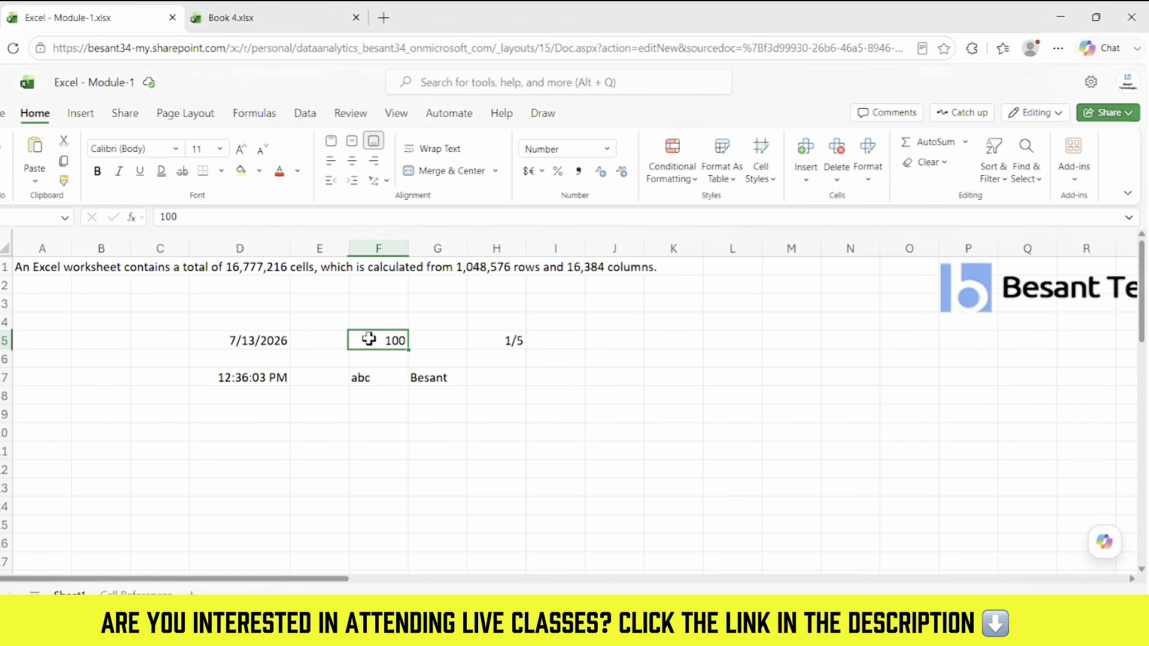